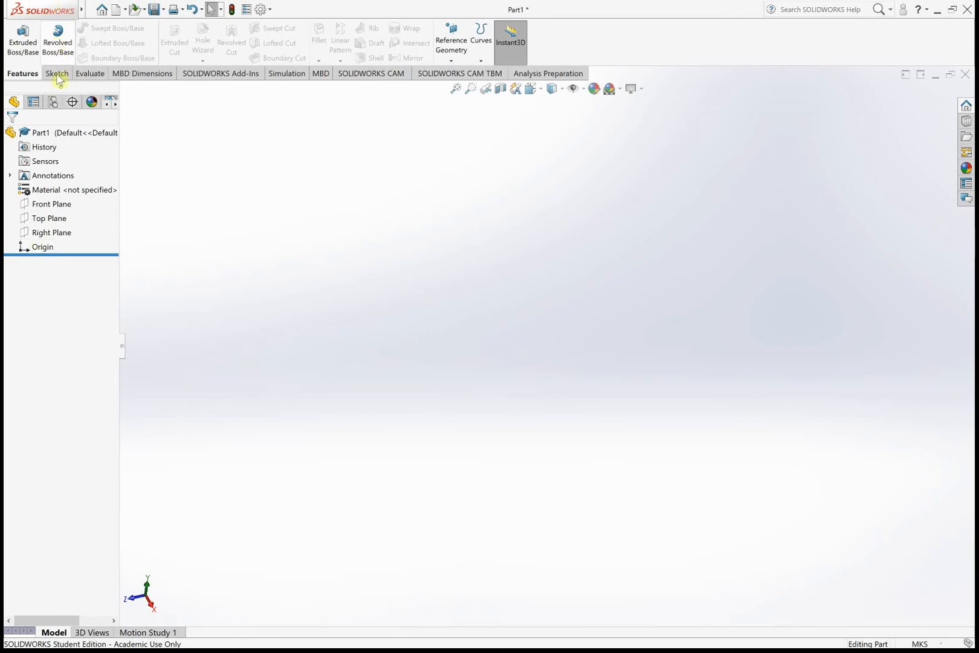
- Sketch a tall center rectangle about 0.01 m wide and 0.064 m high on the Front Plane
click(60, 205)
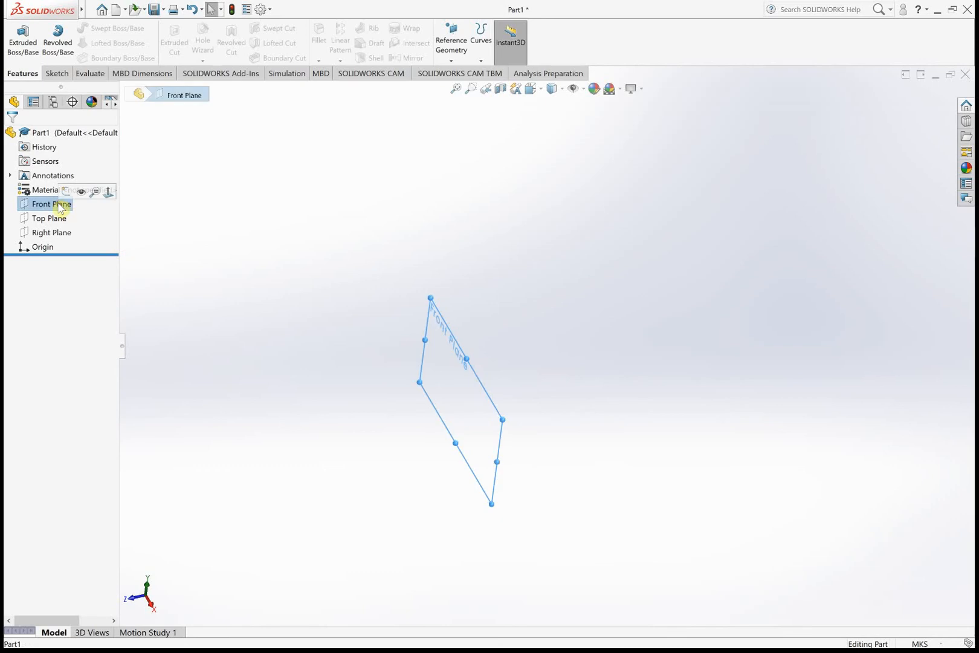
click(134, 603)
scroll(458, 443, down, 3)
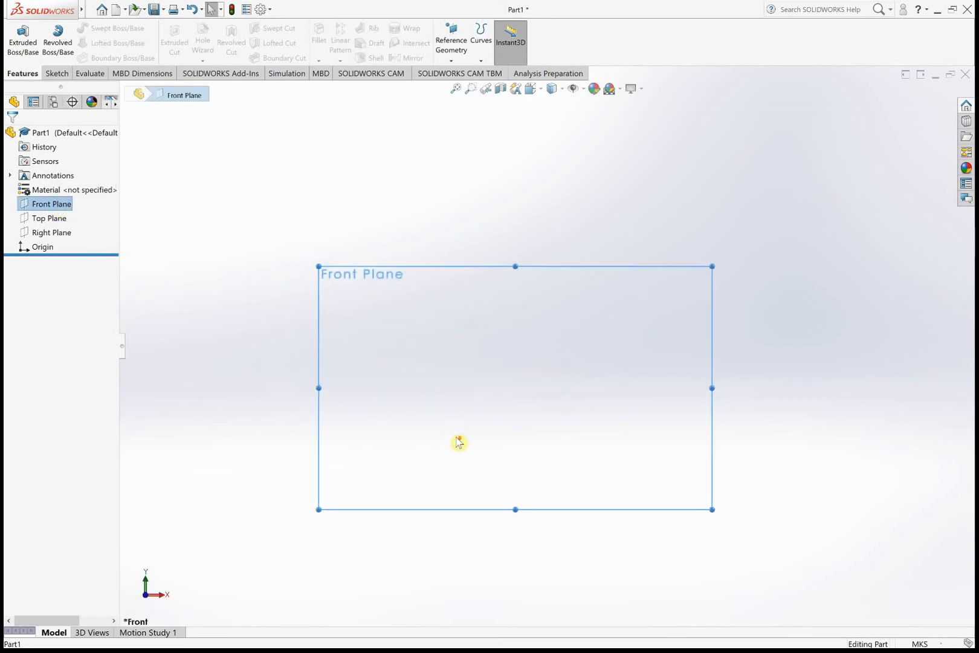
scroll(459, 443, down, 1)
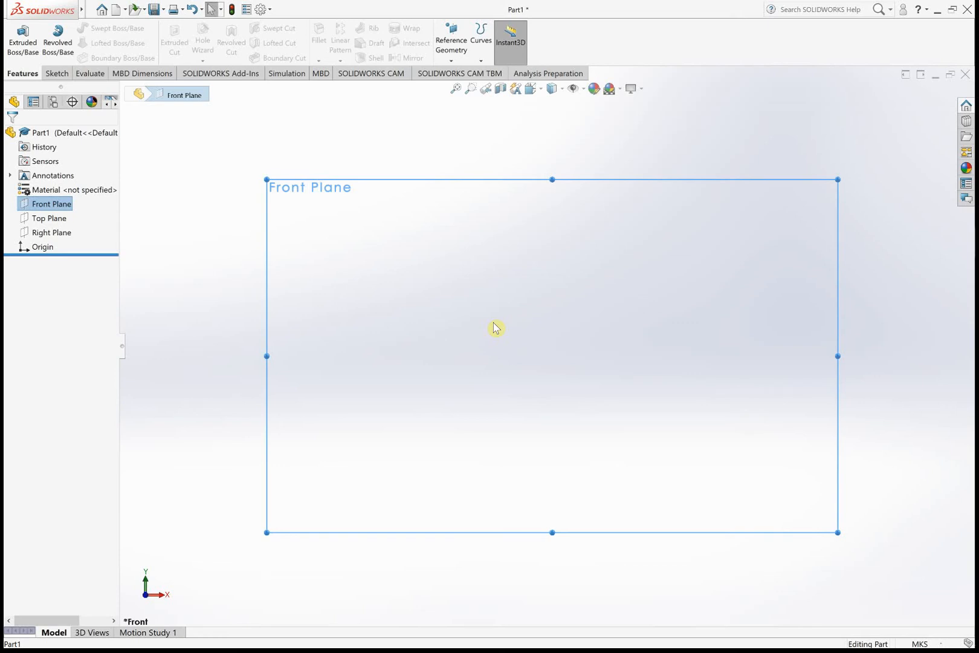
click(56, 75)
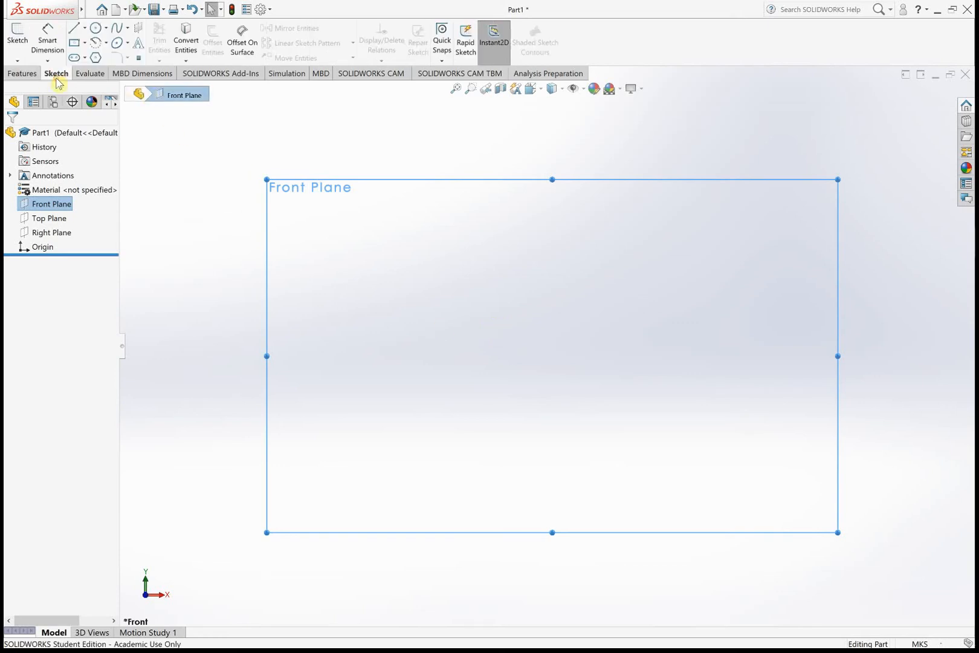
click(76, 48)
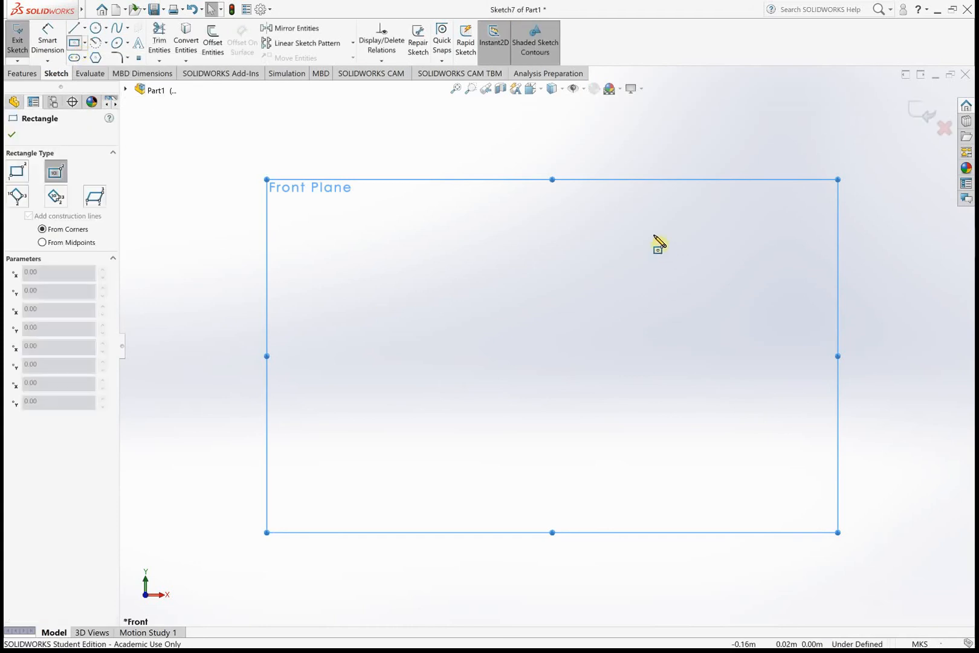
click(646, 231)
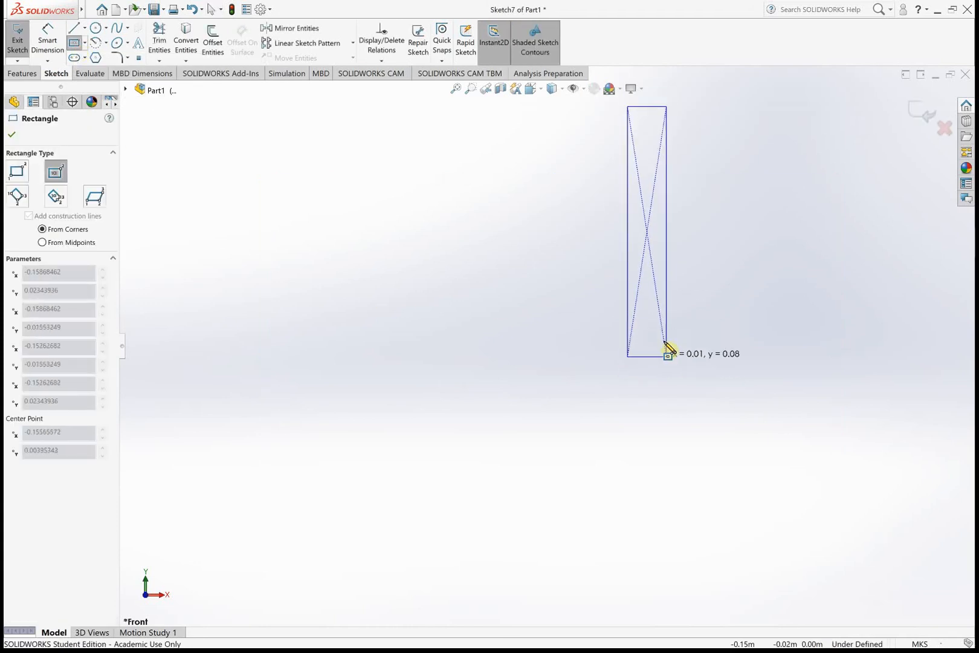
click(664, 334)
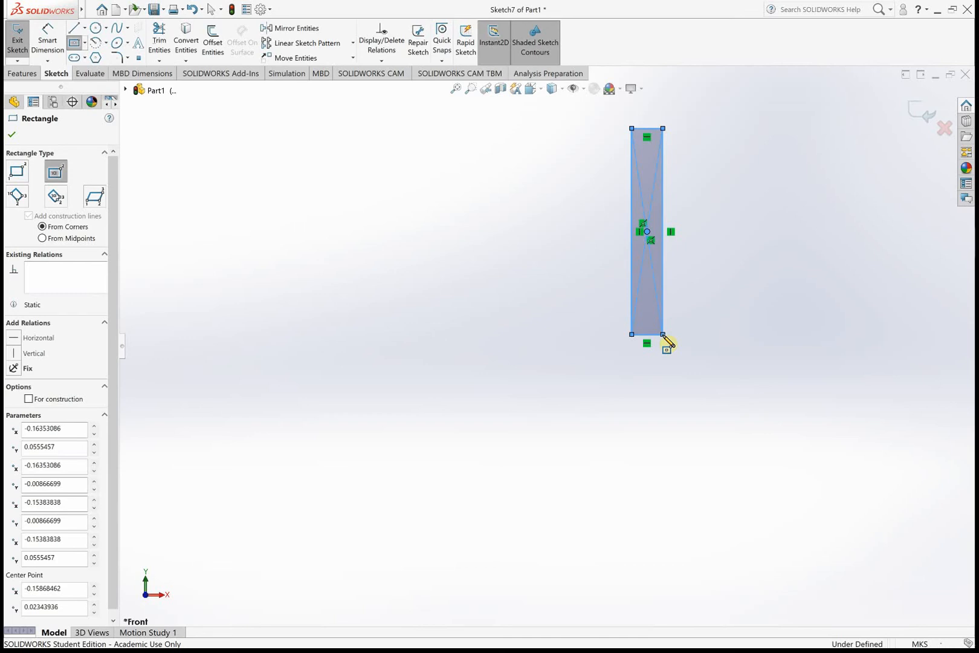
key(Escape)
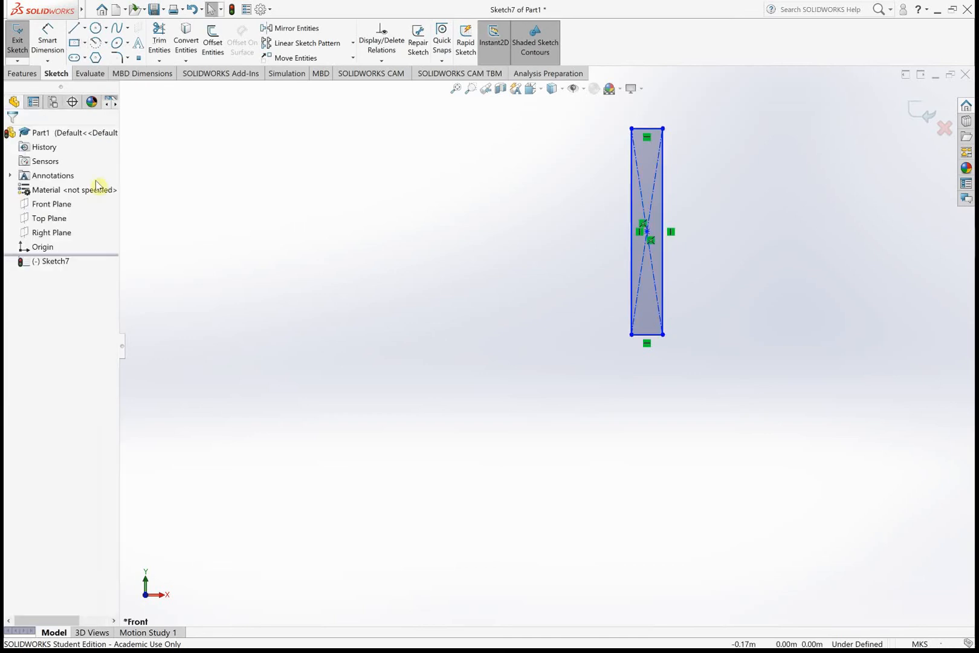
click(85, 27)
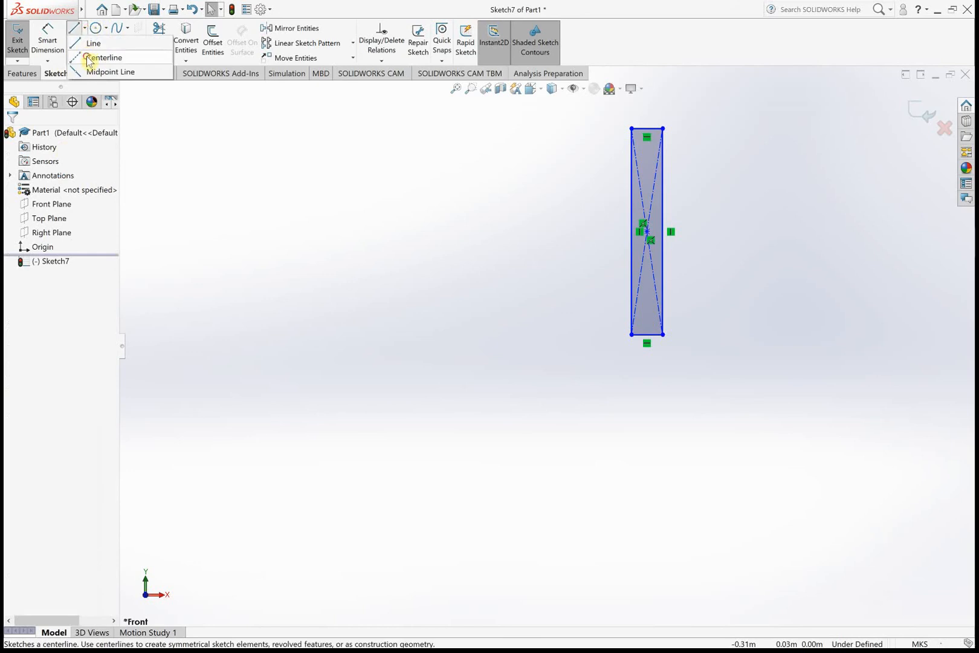
click(91, 57)
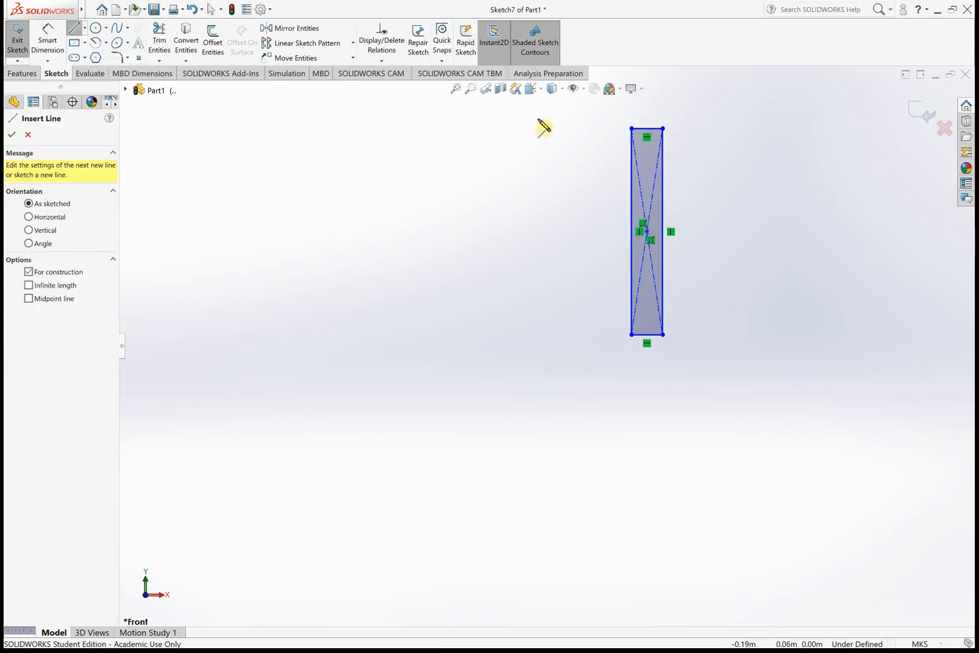
drag(541, 115, 546, 197)
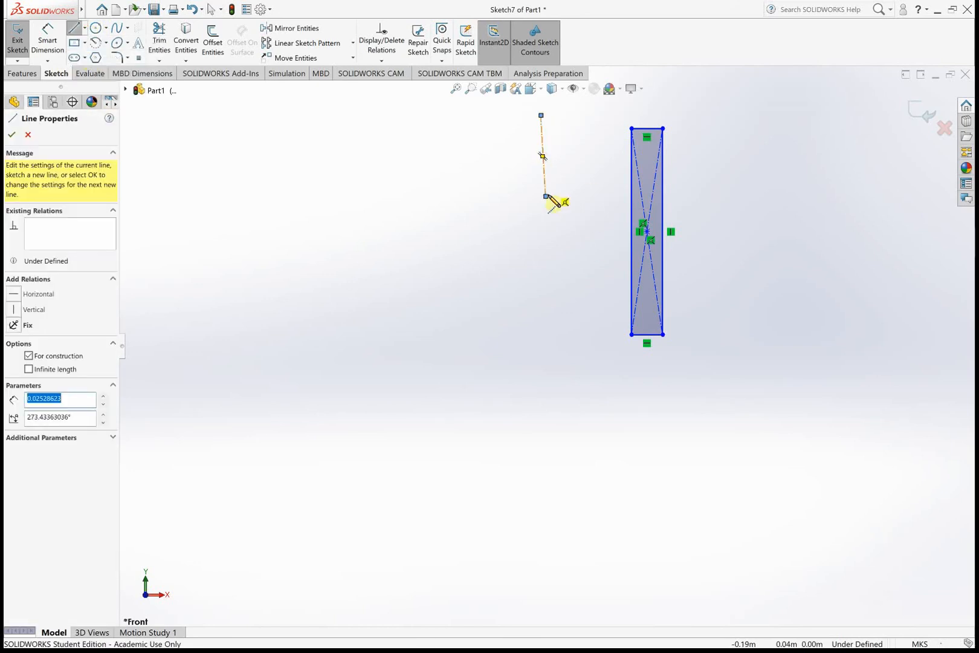
key(BackSpace)
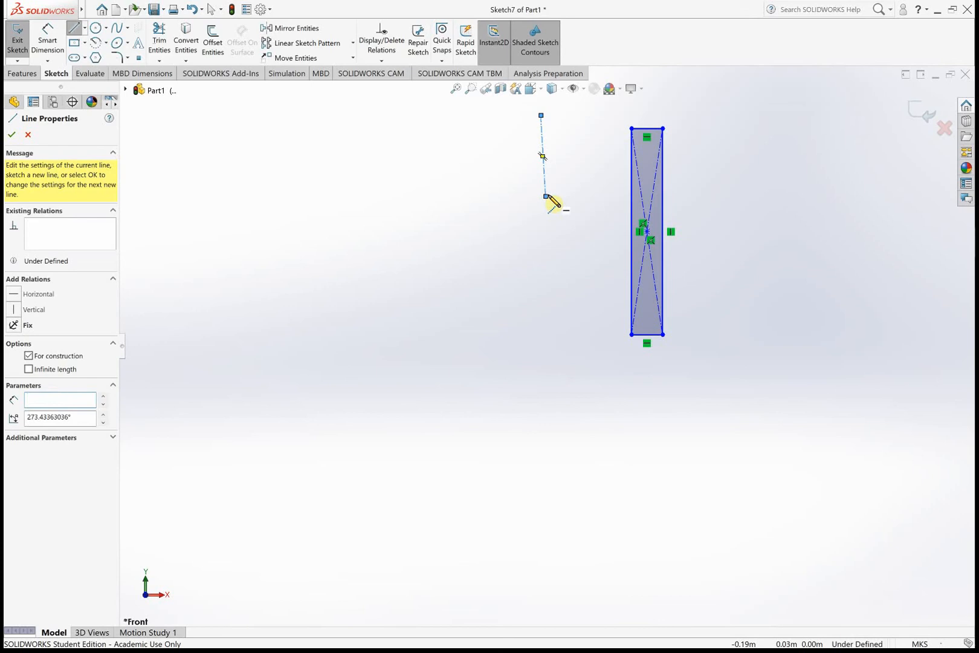
key(ctrl+z)
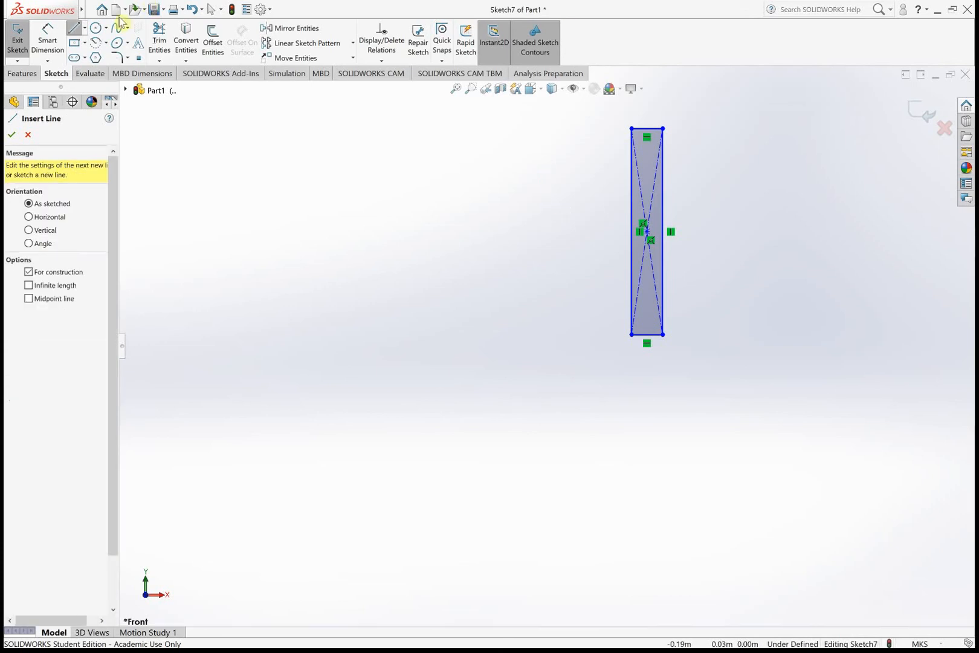
click(85, 28)
key(Escape)
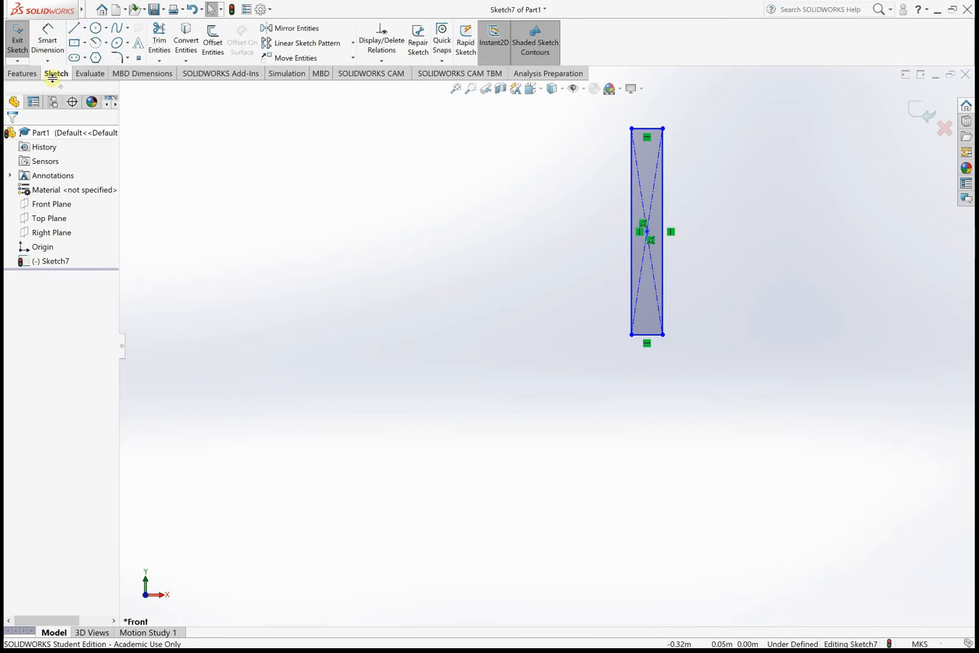
- Sketch a vertical centerline about 0.11 m long to the left of the rectangle
click(85, 29)
click(96, 56)
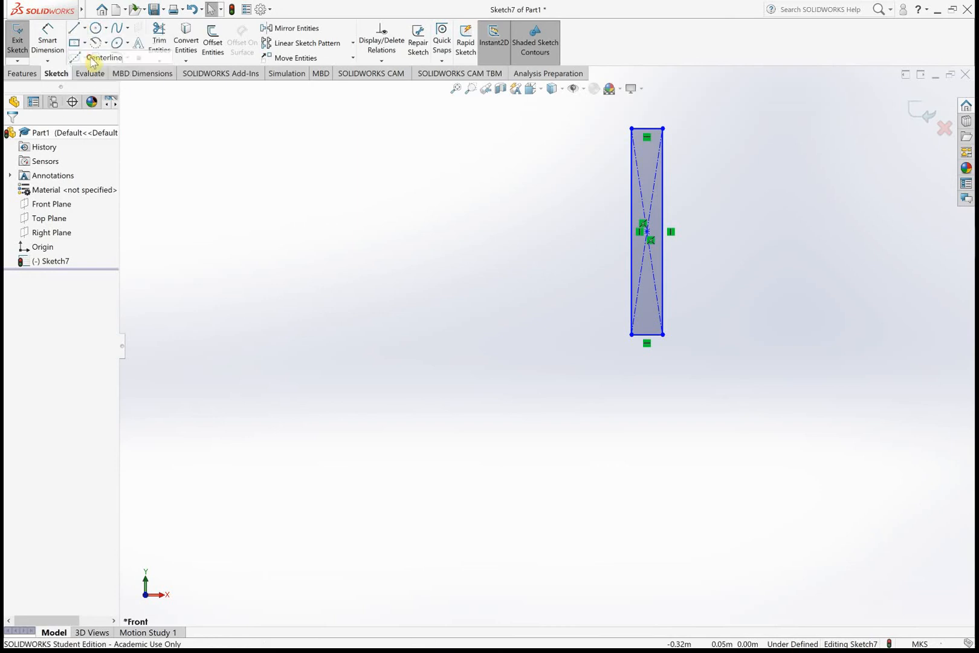
click(551, 122)
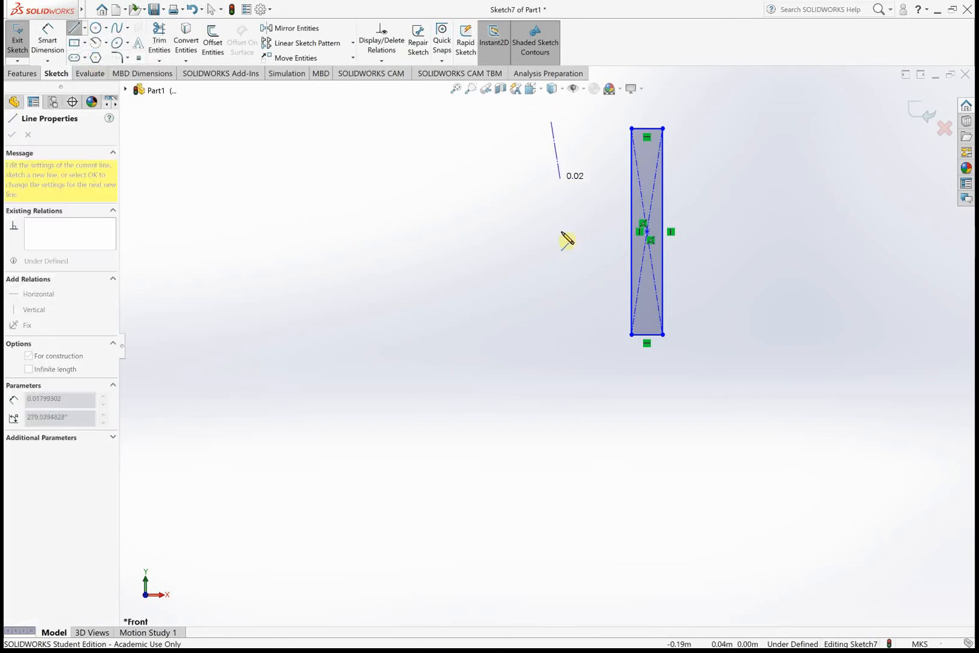
click(552, 467)
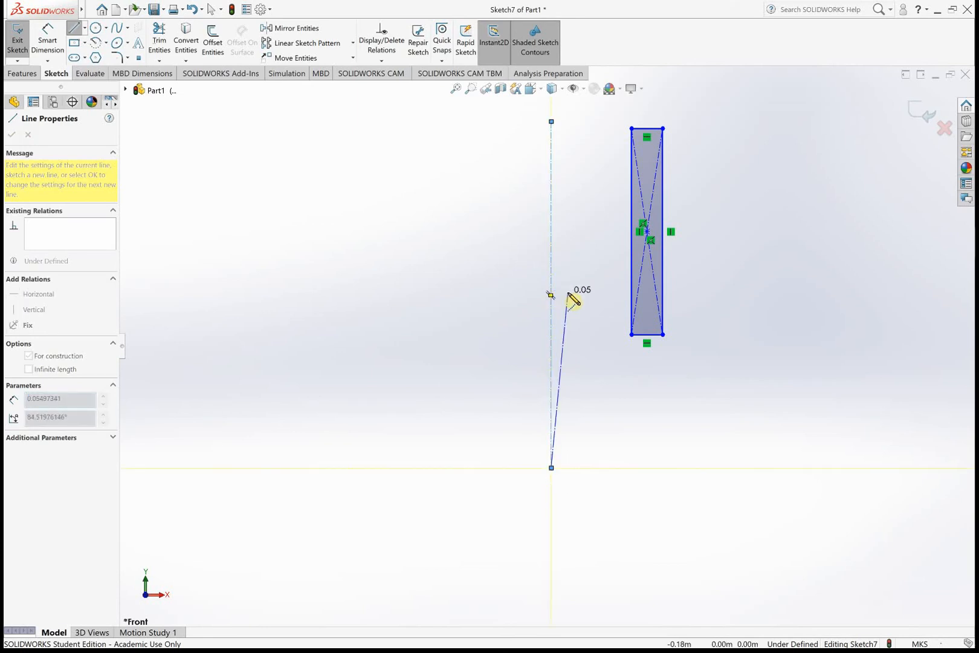
key(Escape)
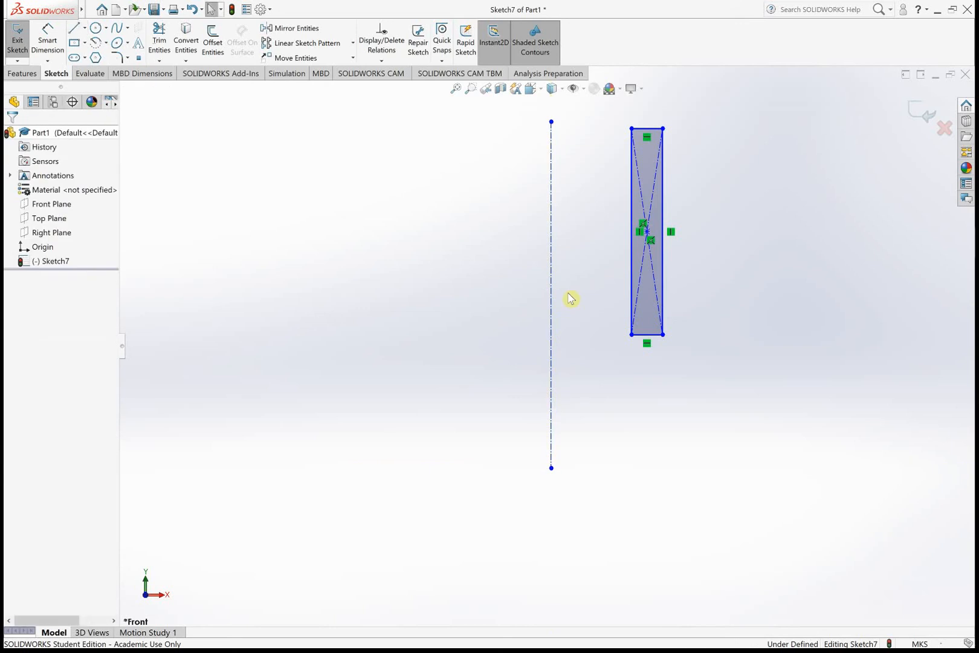
- Start a Revolved Boss/Base of the rectangle with the vertical centerline as its axis of revolution
click(23, 74)
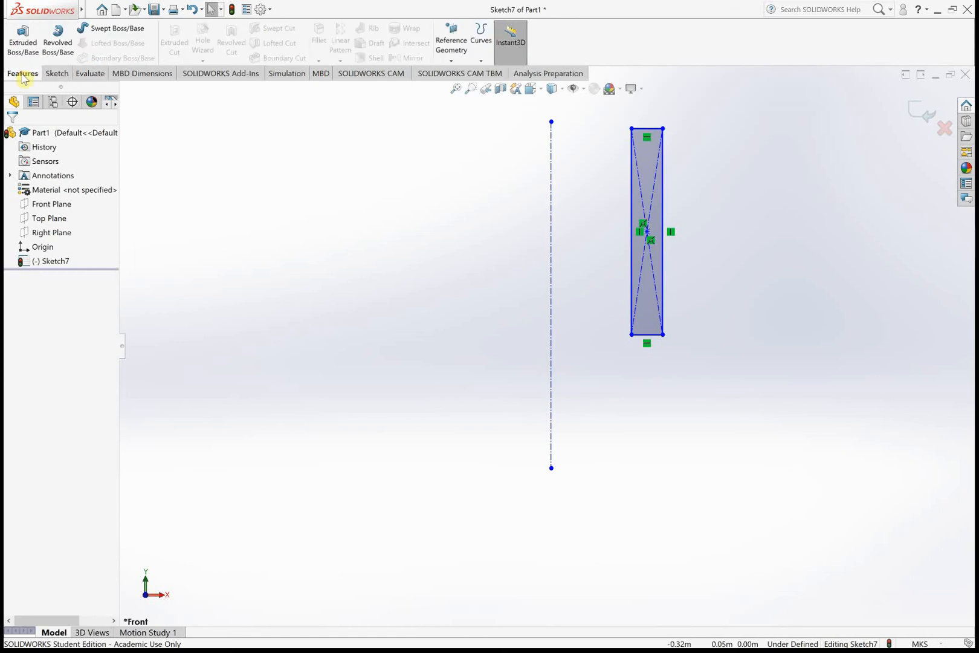
click(68, 57)
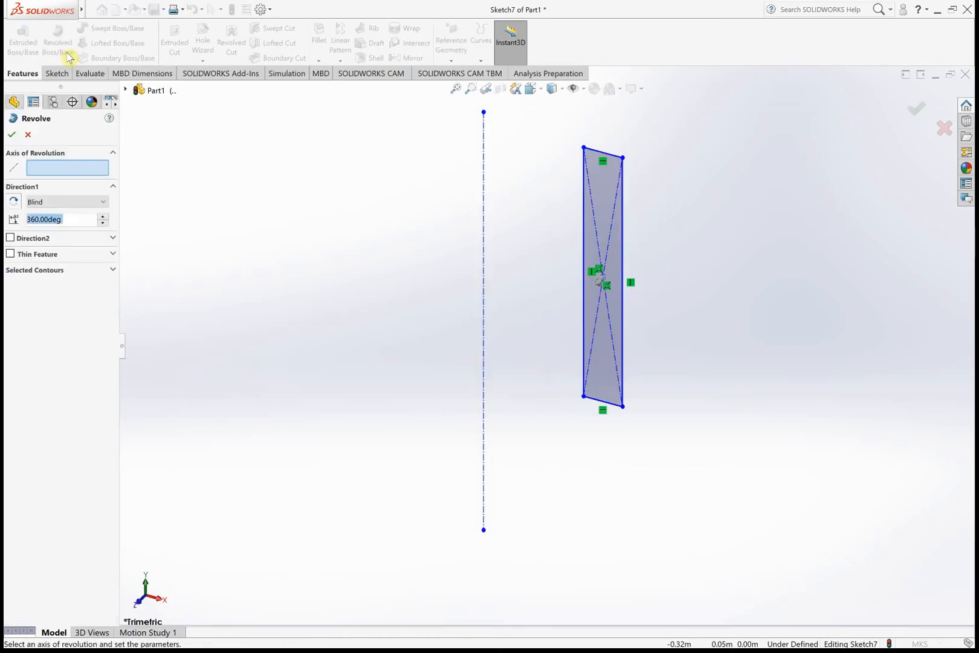
click(51, 173)
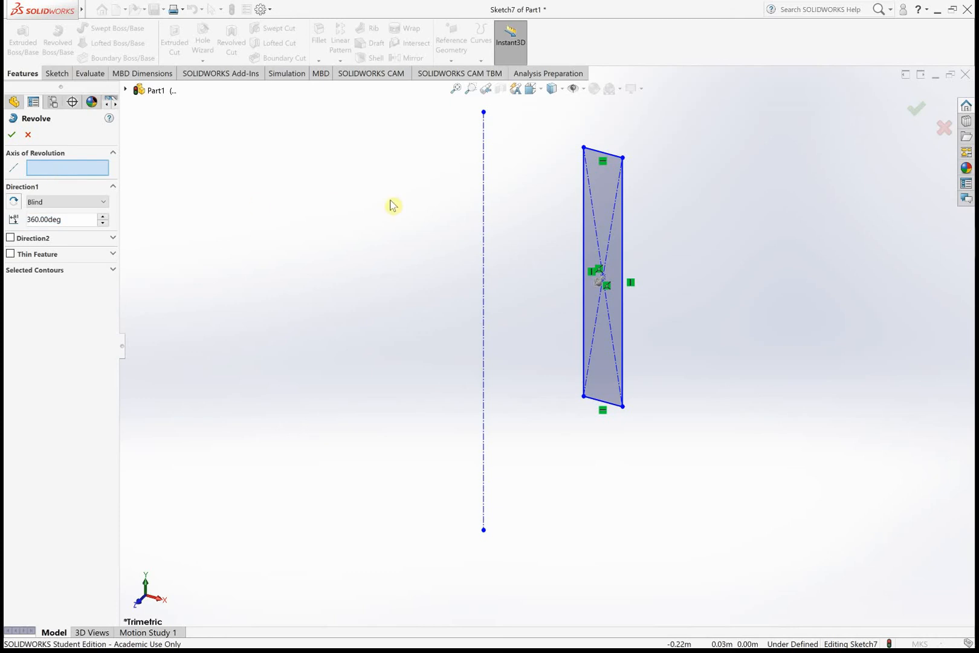
click(484, 202)
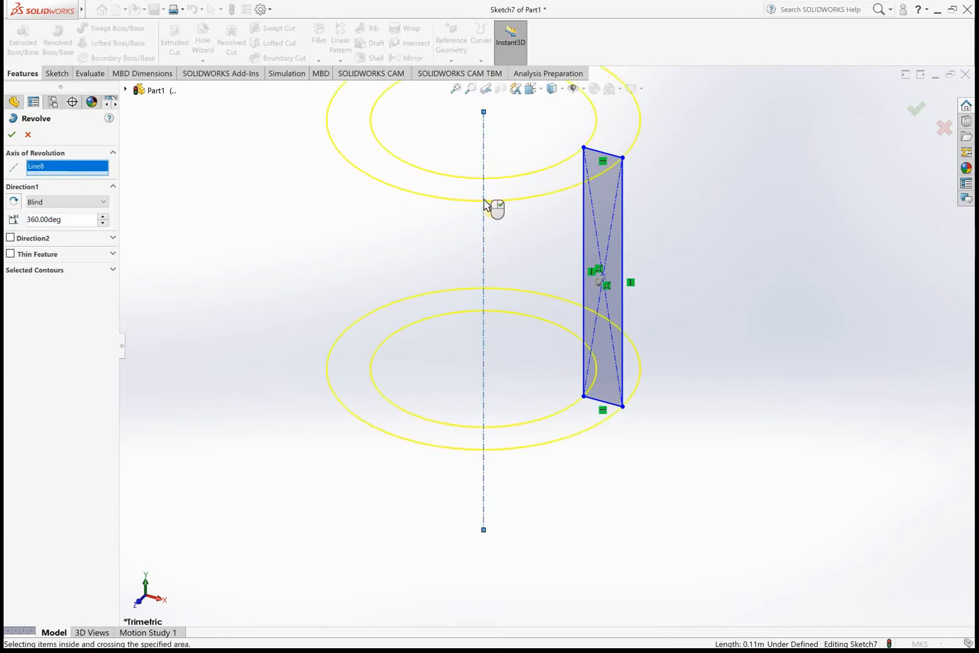
- Set the revolve angle to 270 degrees with the Blind end condition and create the feature
click(39, 219)
key(BackSpace)
key(BackSpace)
key(BackSpace)
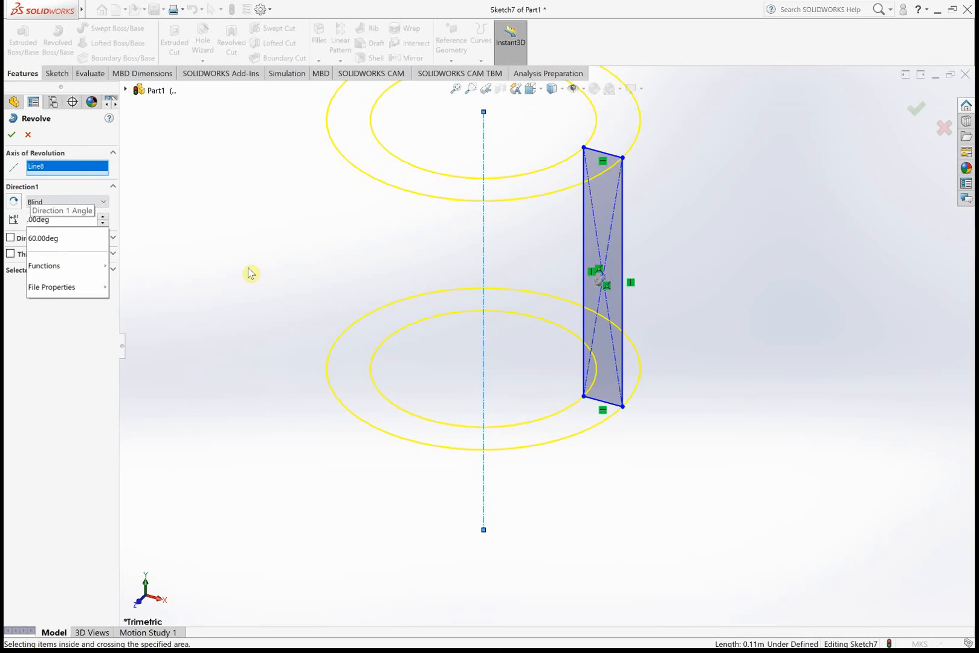
text(270)
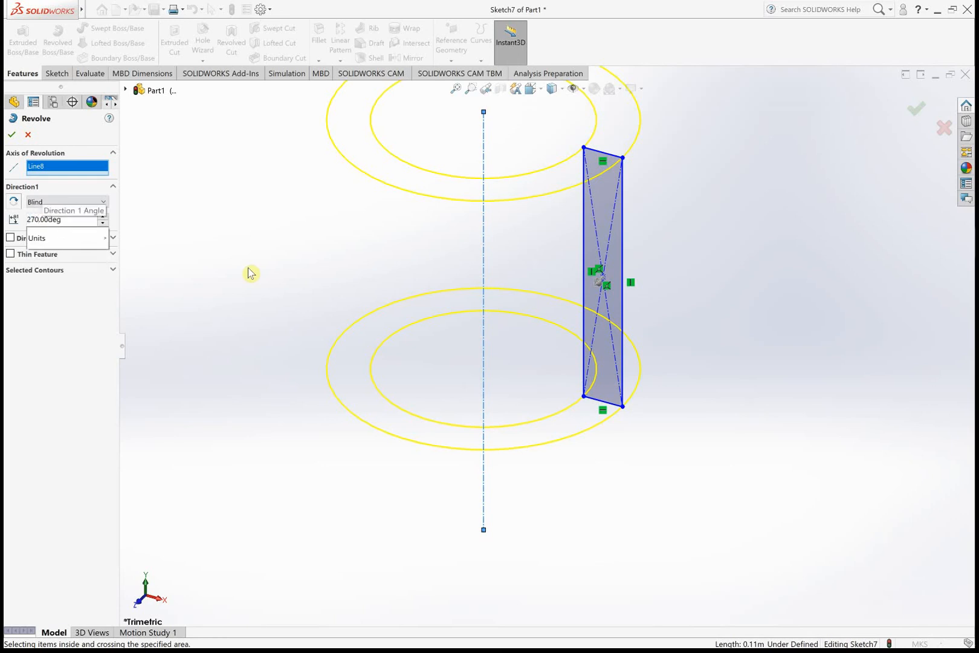
key(Return)
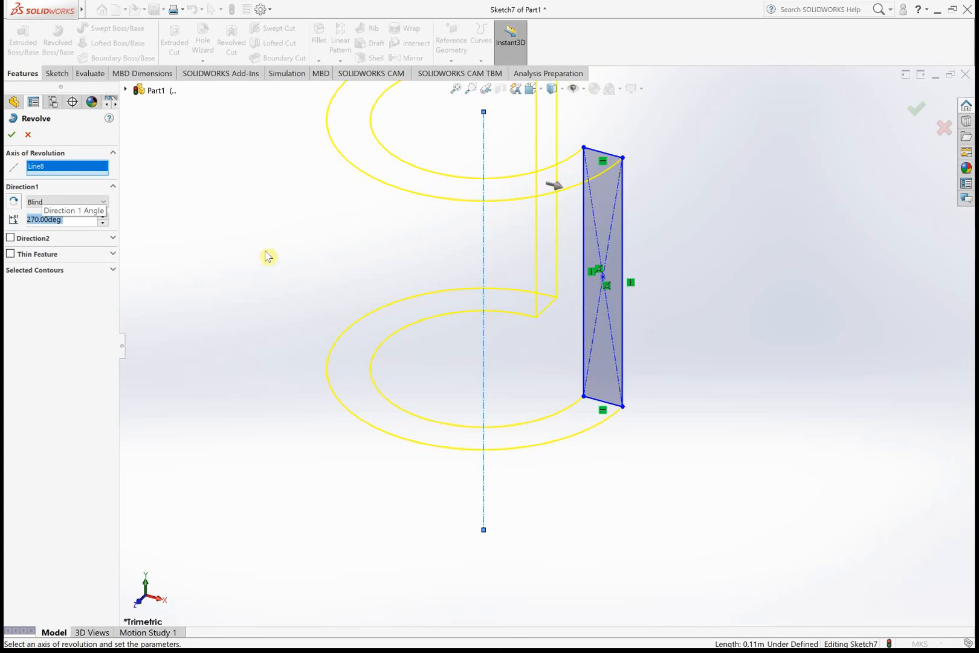
click(100, 203)
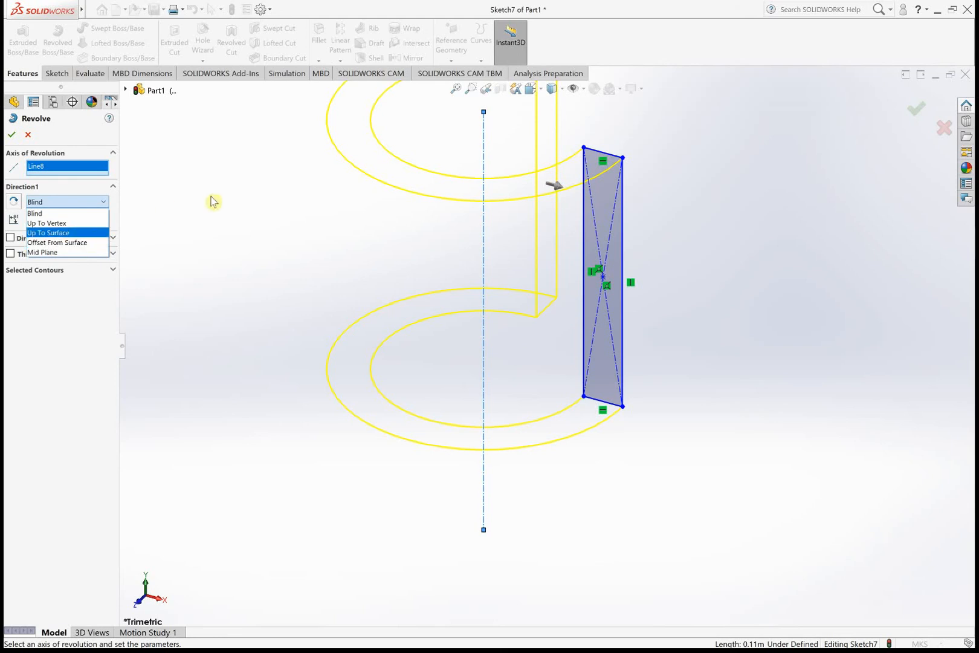
click(64, 213)
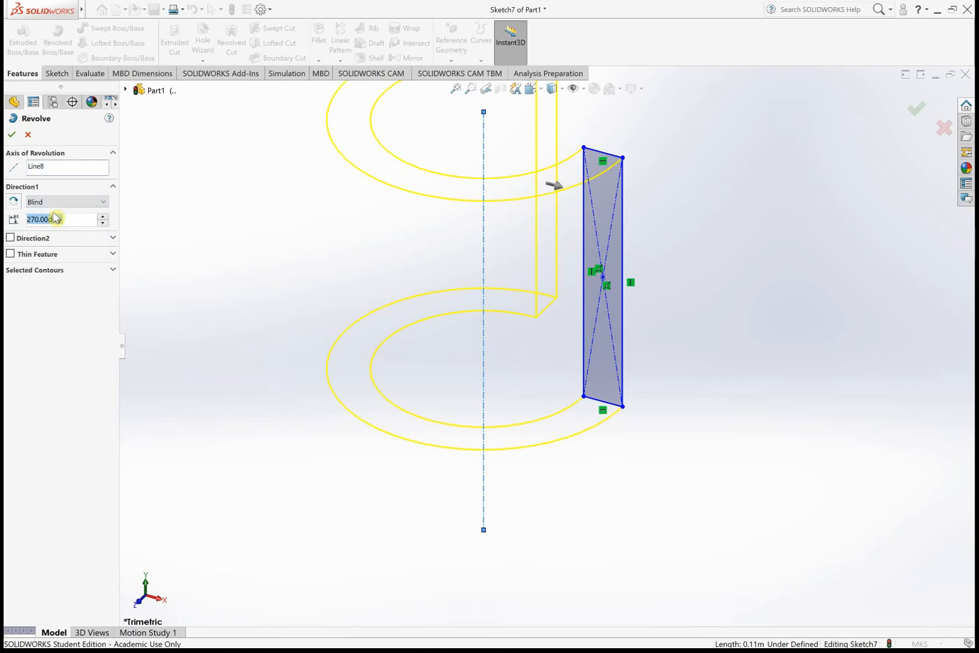
click(12, 138)
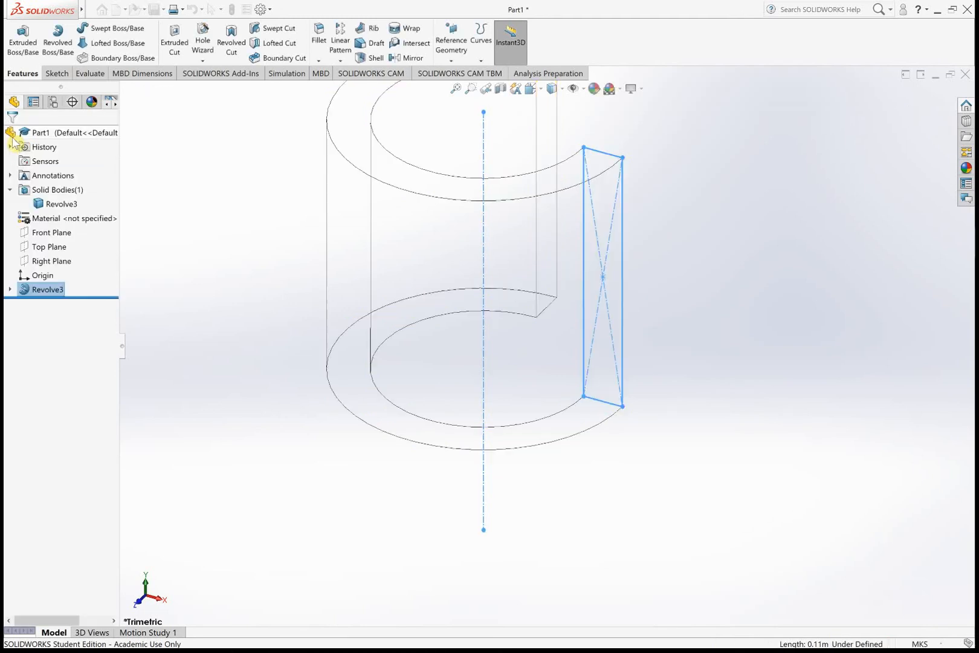
- Display the revolved part shaded with edges instead of as a wireframe
scroll(667, 384, down, 3)
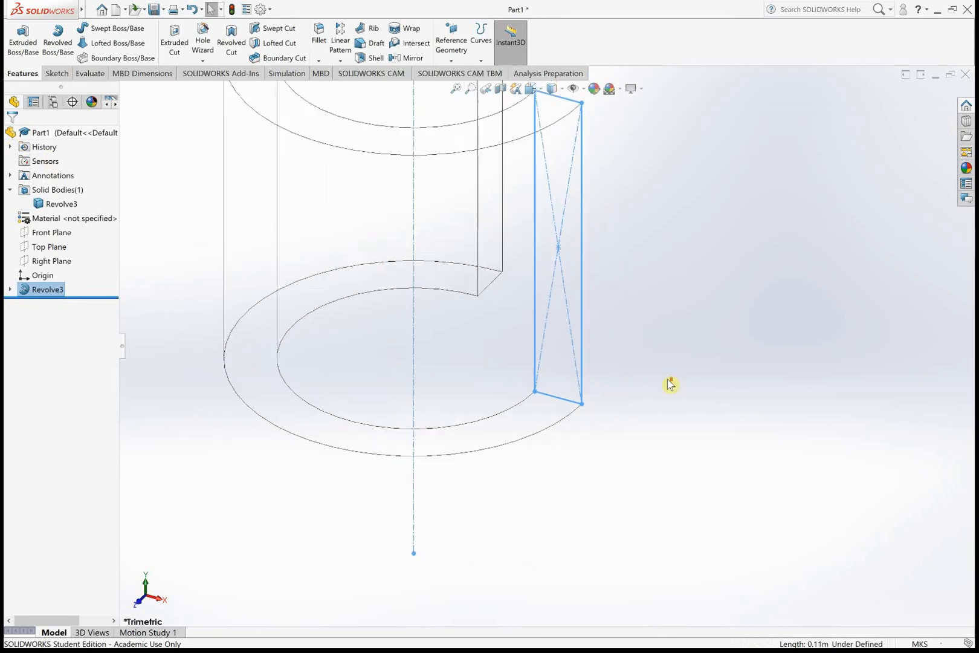
scroll(669, 384, up, 4)
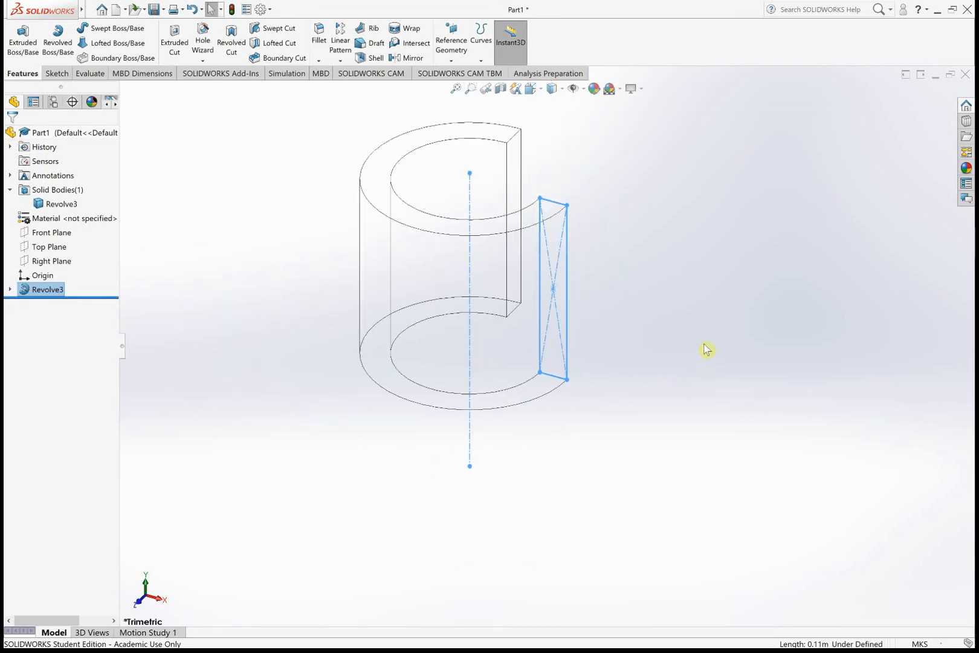
ctrl+middle_drag(699, 345, 542, 397)
middle_drag(685, 415, 653, 430)
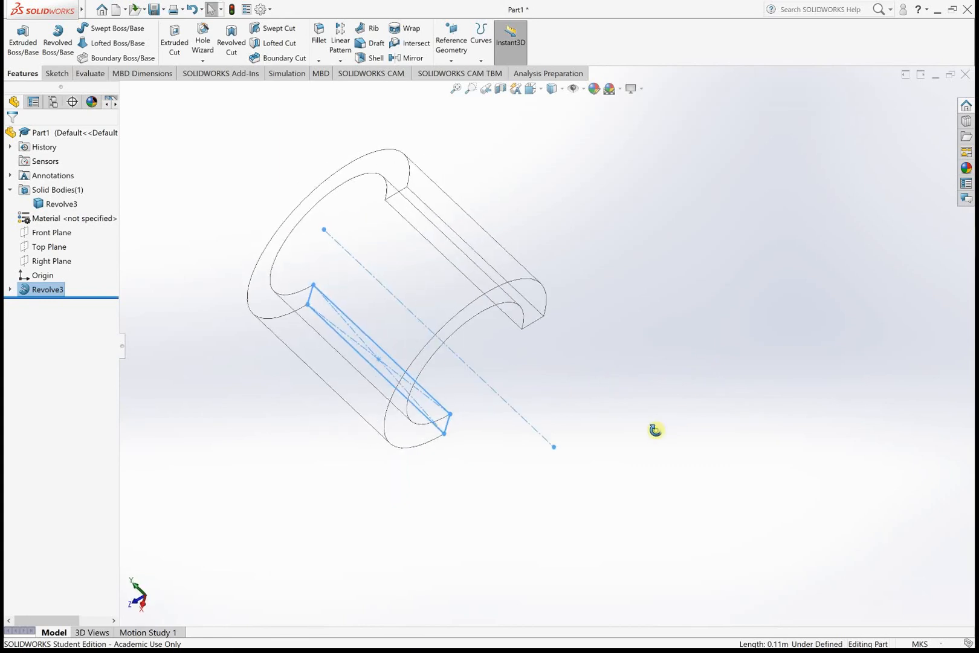
middle_drag(417, 140, 448, 122)
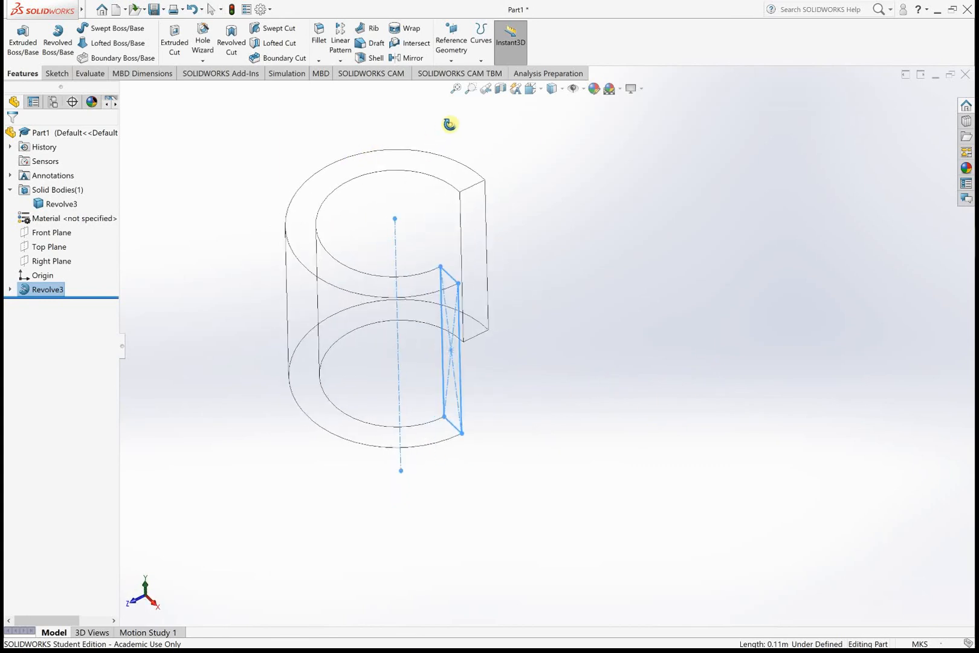
click(562, 89)
click(553, 104)
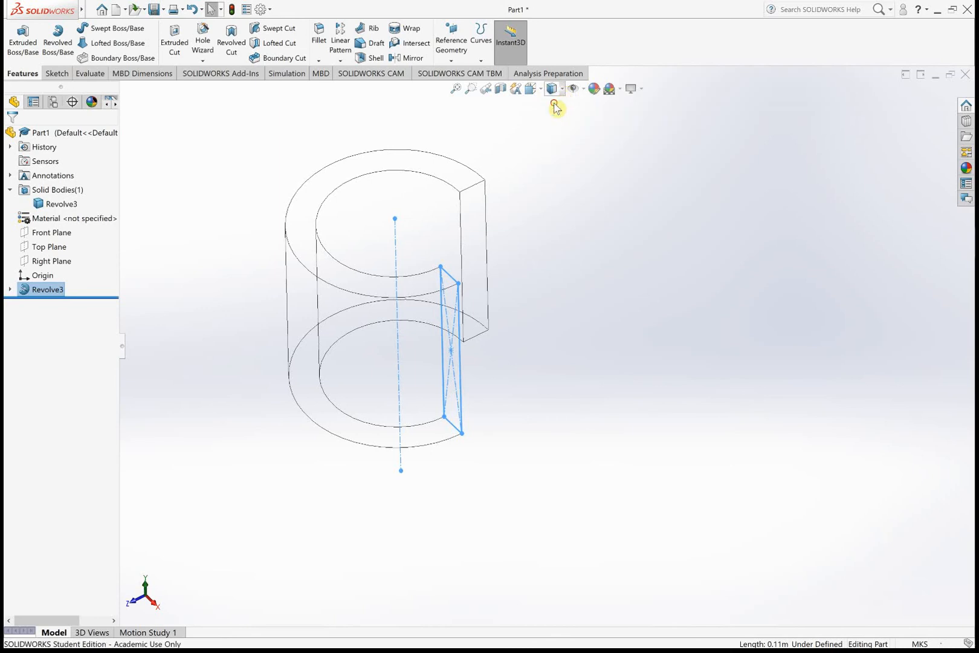
click(563, 447)
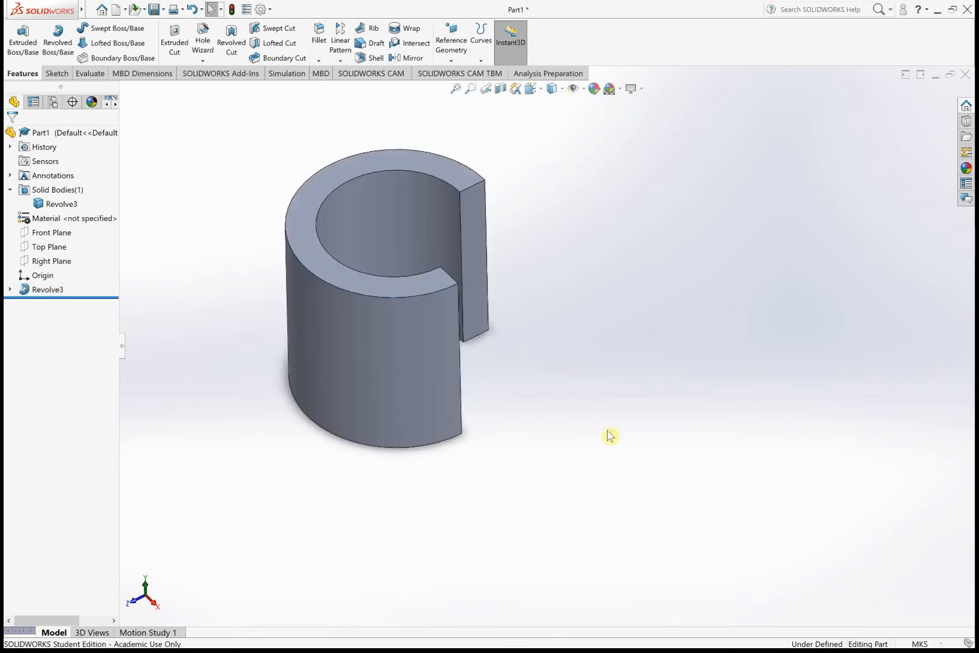
middle_drag(520, 526, 457, 521)
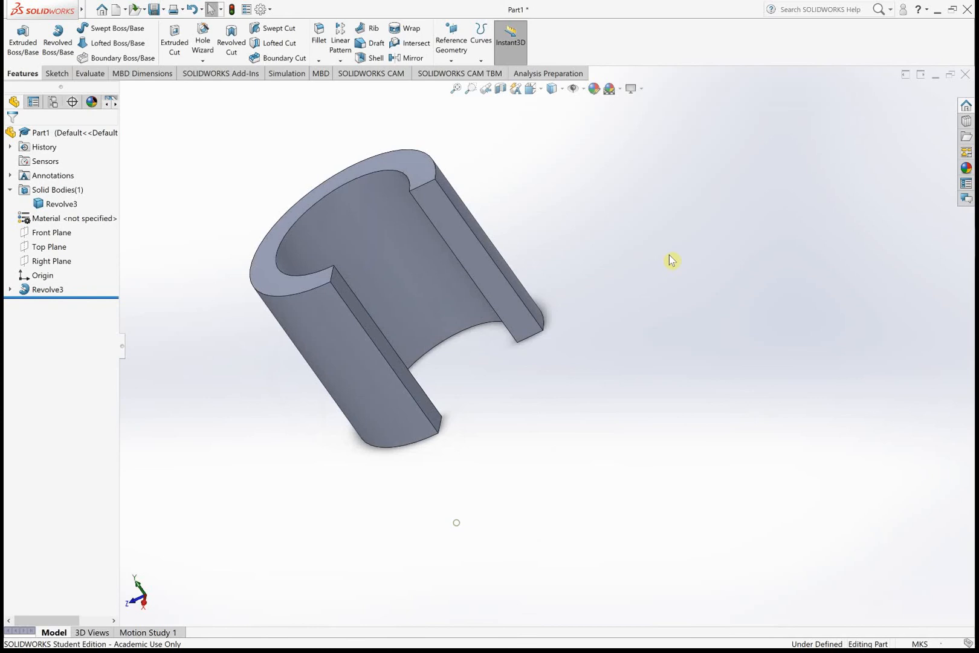
- Start a sketch on the cylinder's annular end face and draw a circle of about 0.0034 m radius within the wall thickness
middle_drag(671, 260, 658, 312)
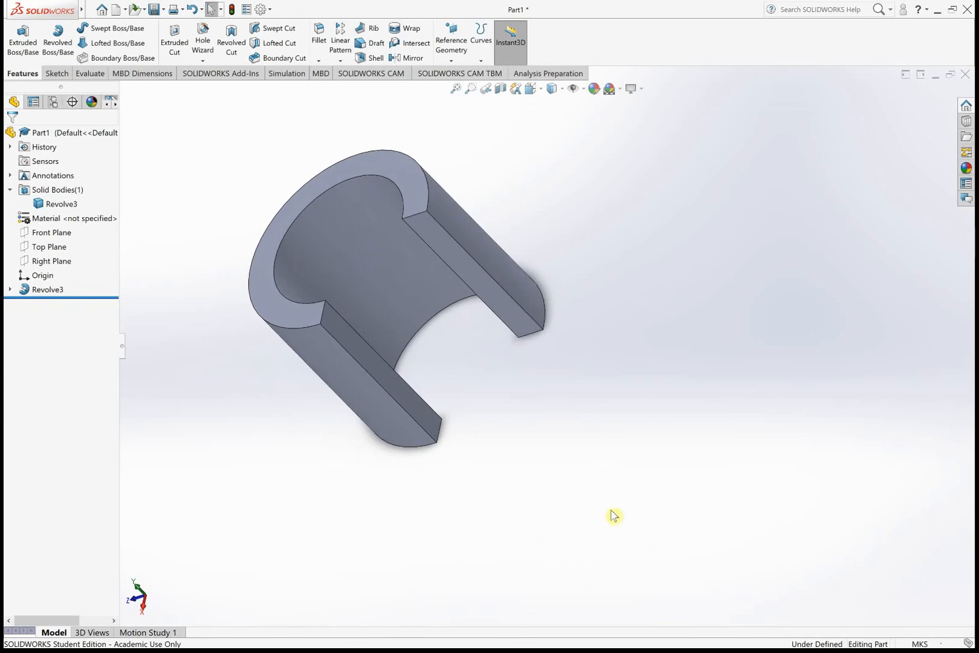
middle_drag(651, 563, 660, 321)
middle_drag(385, 133, 509, 126)
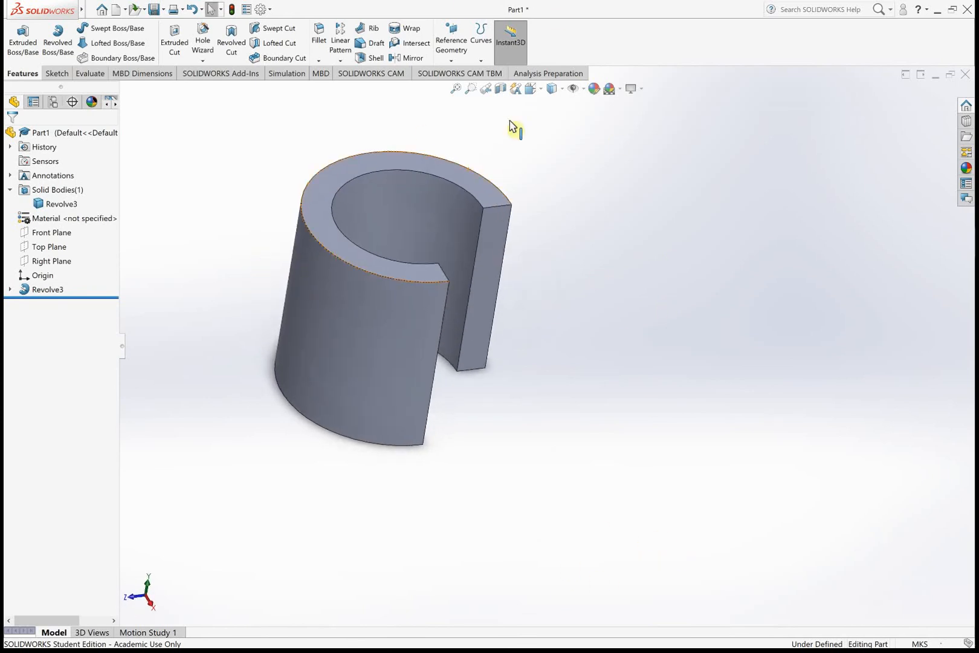
middle_drag(624, 314, 591, 286)
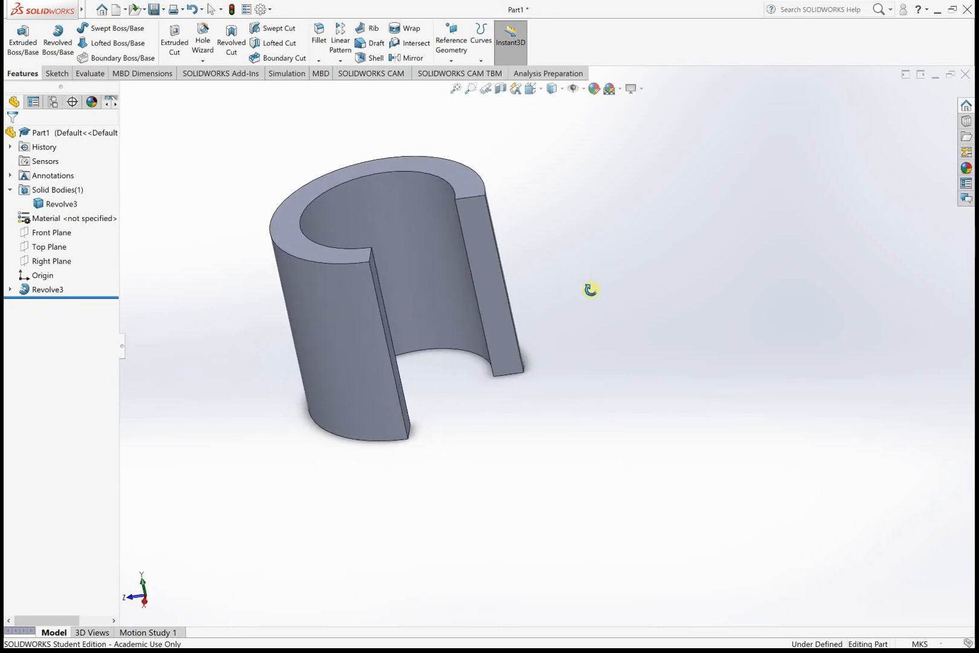
middle_drag(760, 425, 724, 439)
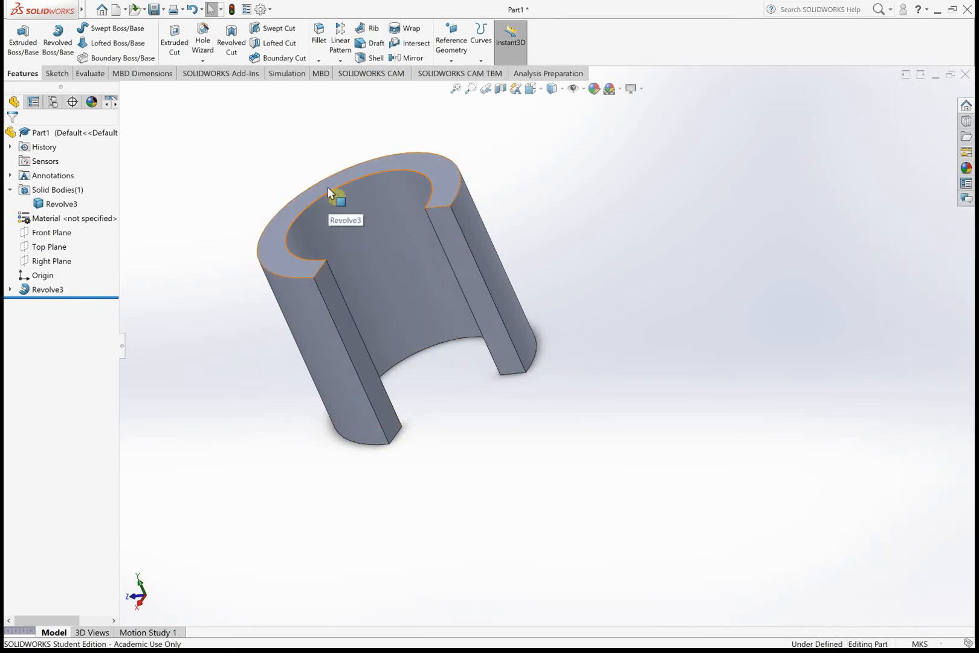
click(328, 187)
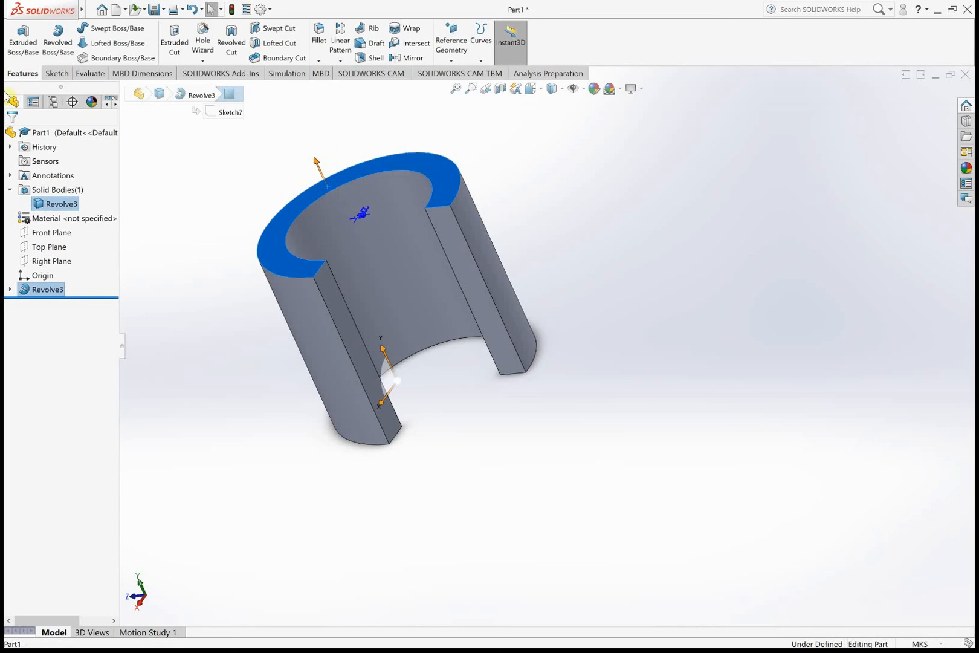
click(55, 73)
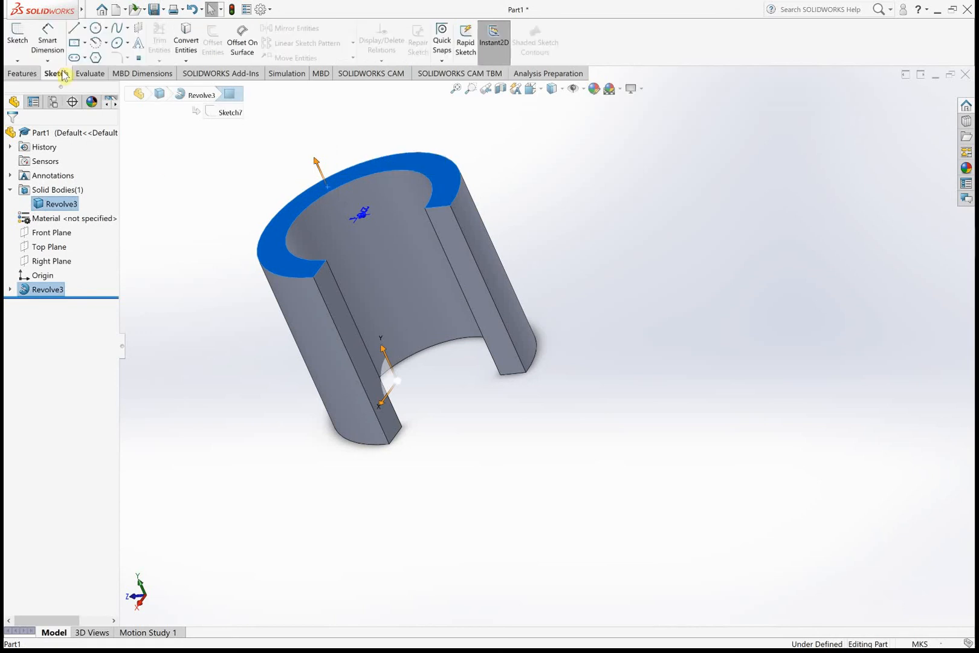
click(97, 29)
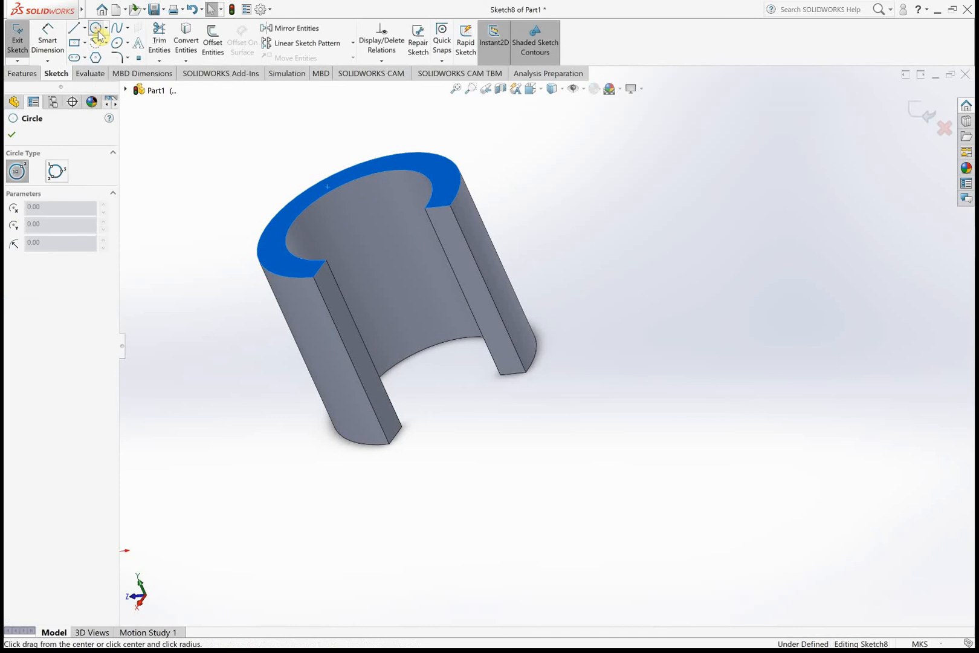
click(276, 259)
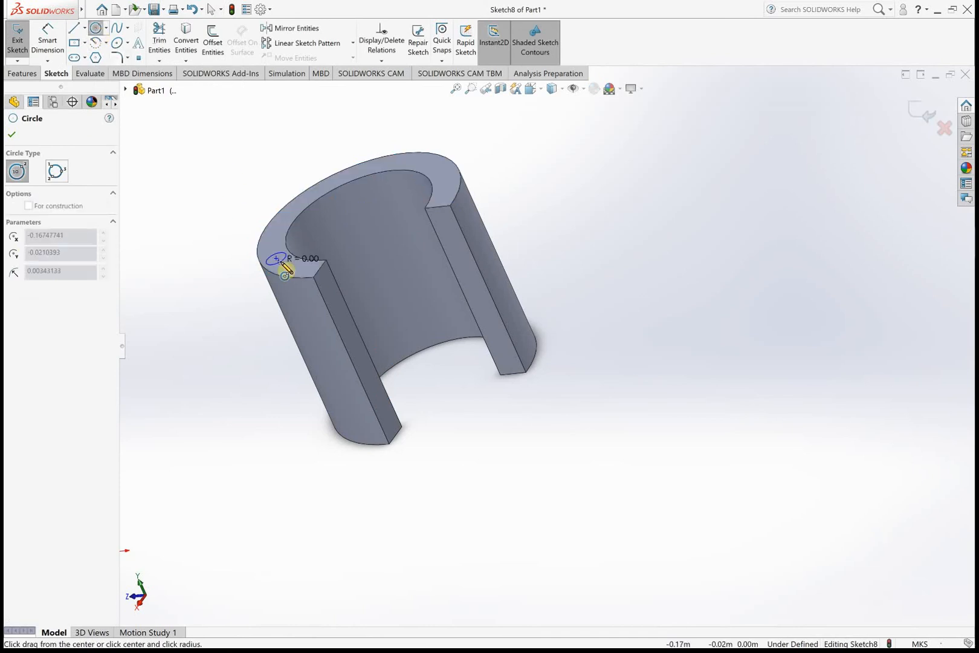
click(282, 264)
key(Escape)
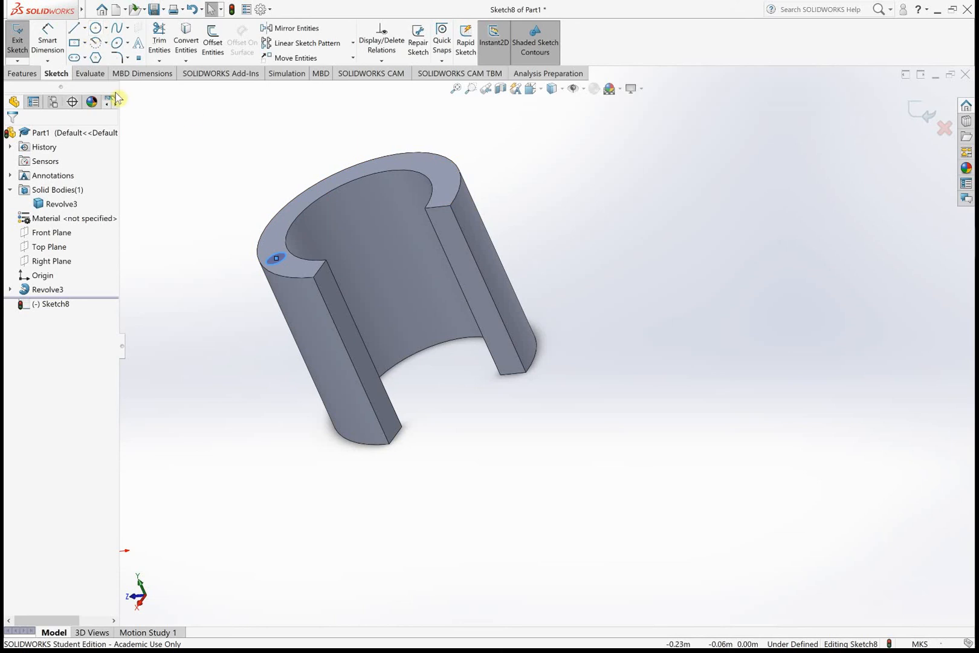
click(86, 28)
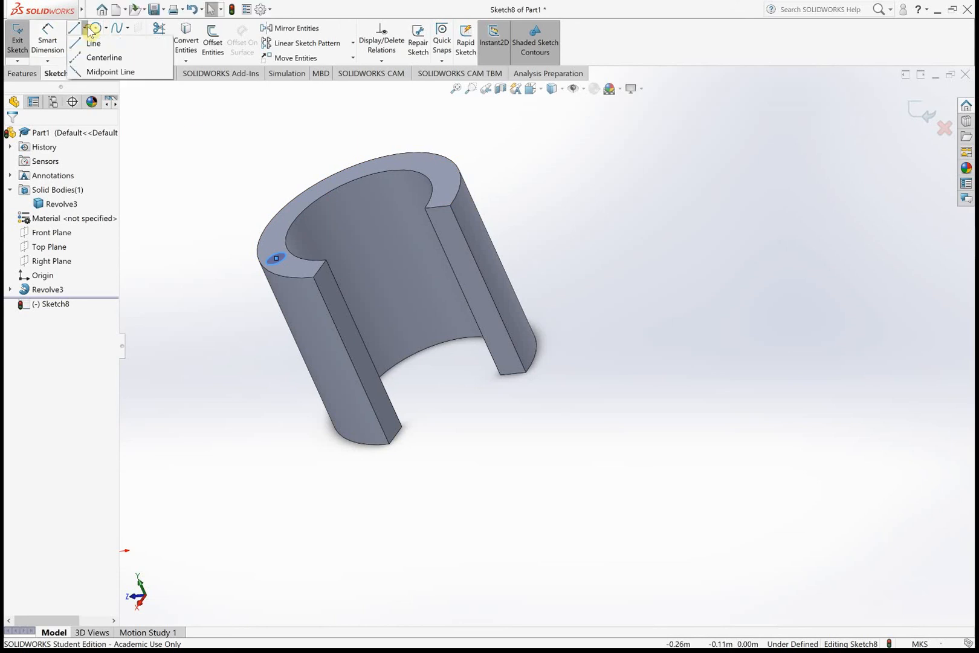
click(100, 55)
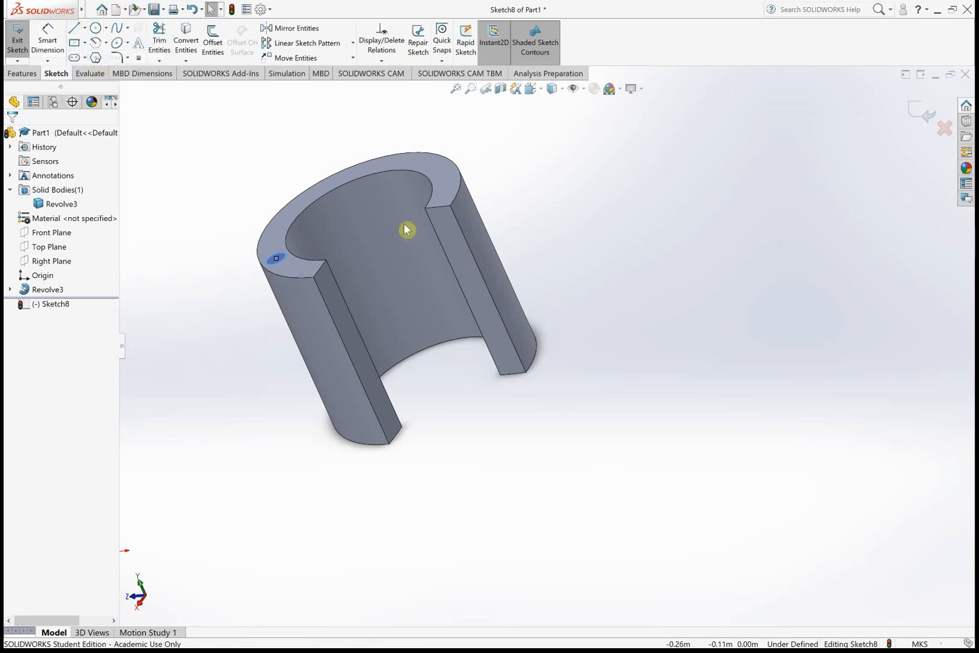
click(326, 179)
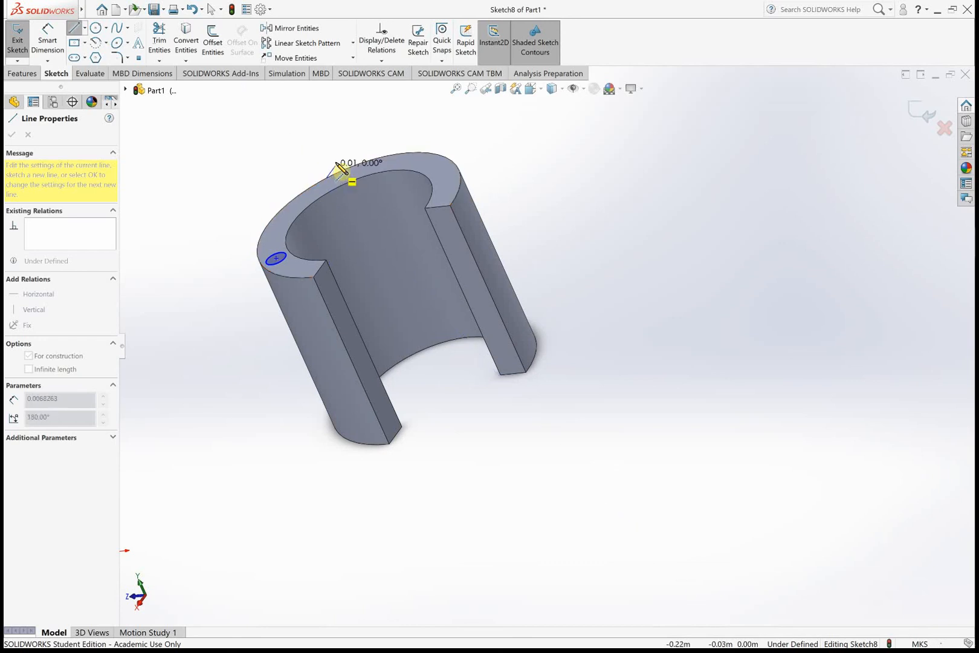
key(Escape)
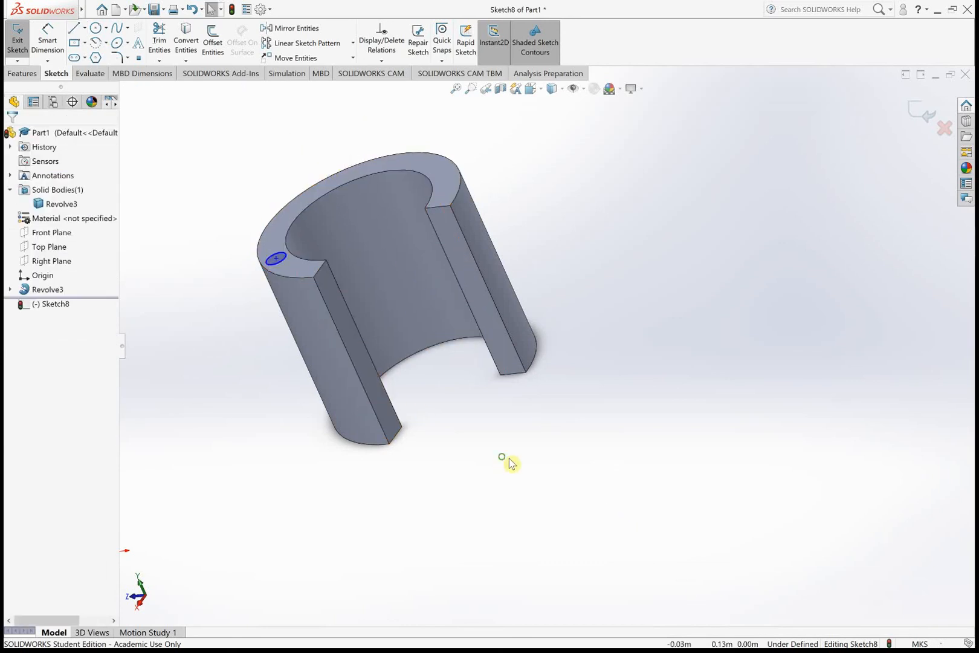
- Sketch a centerline about 0.063 m long from the ring's outer edge across the hollow center toward the open gap
middle_drag(504, 461, 644, 458)
middle_drag(427, 199, 374, 354)
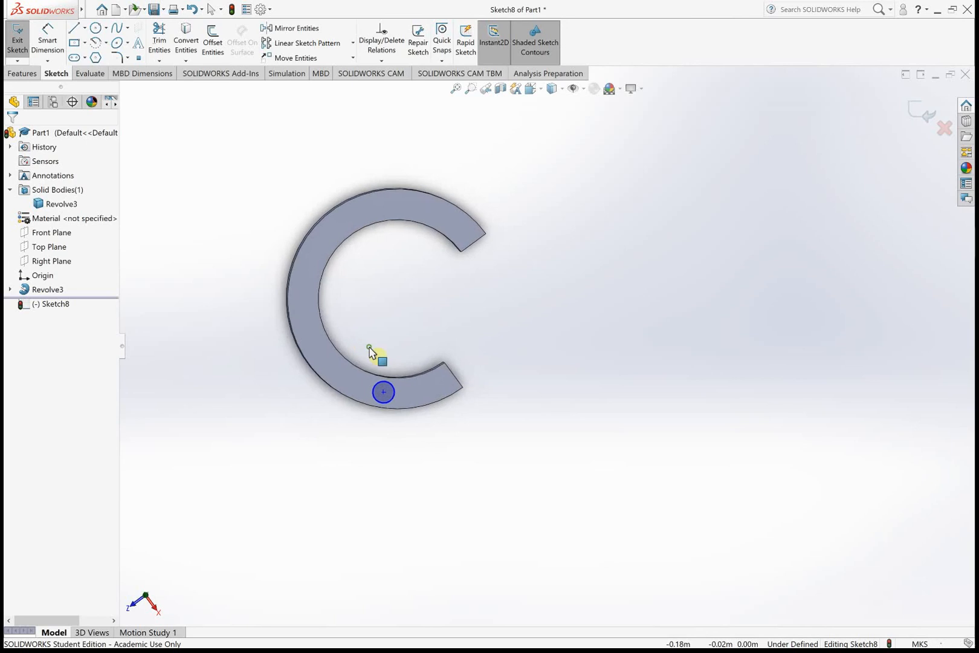
click(323, 323)
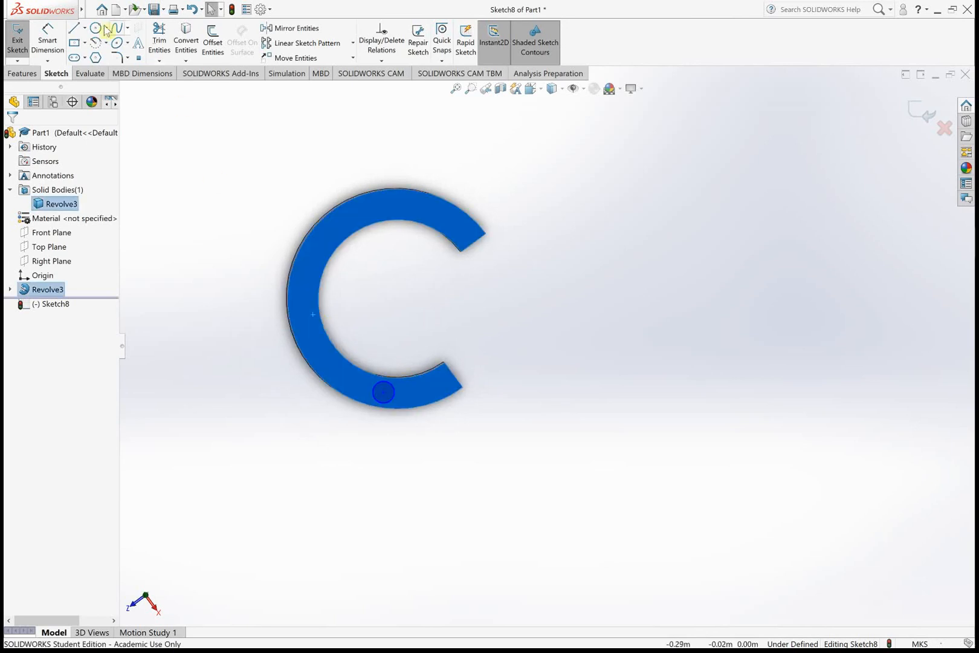
click(85, 27)
click(97, 59)
click(291, 319)
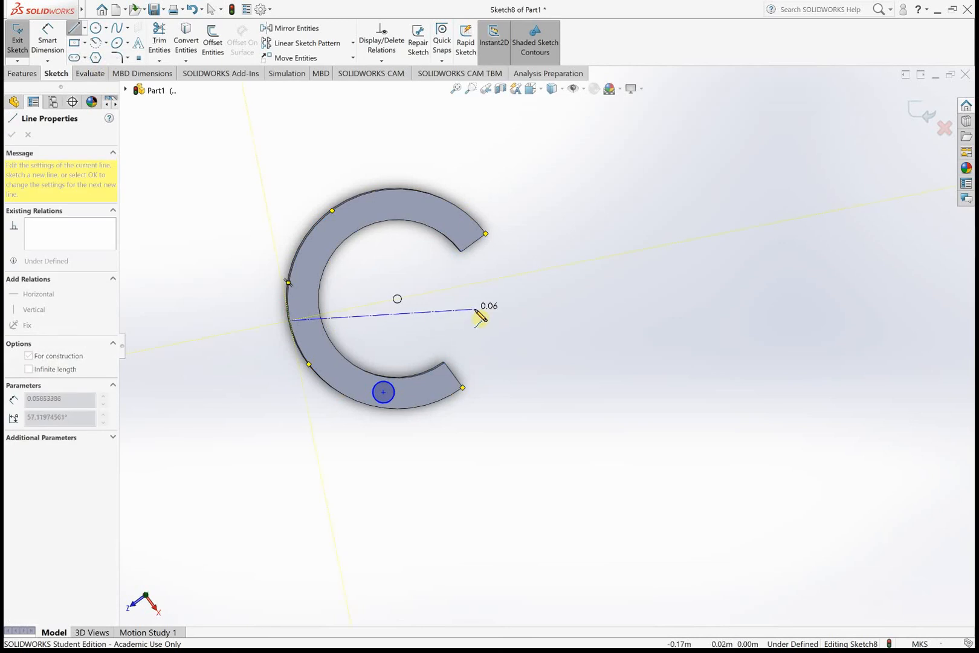
click(486, 281)
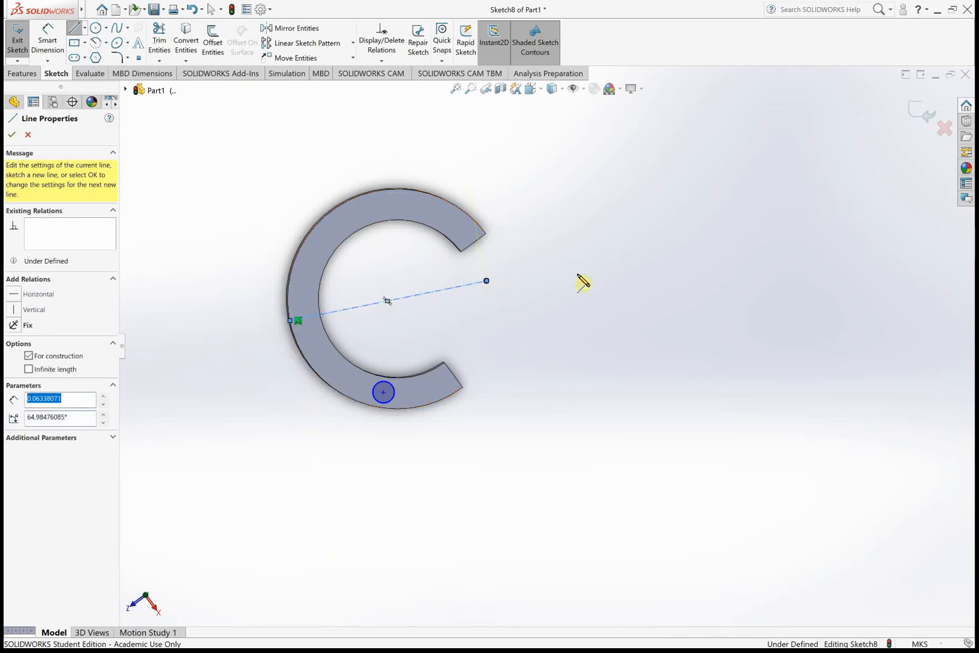
key(Escape)
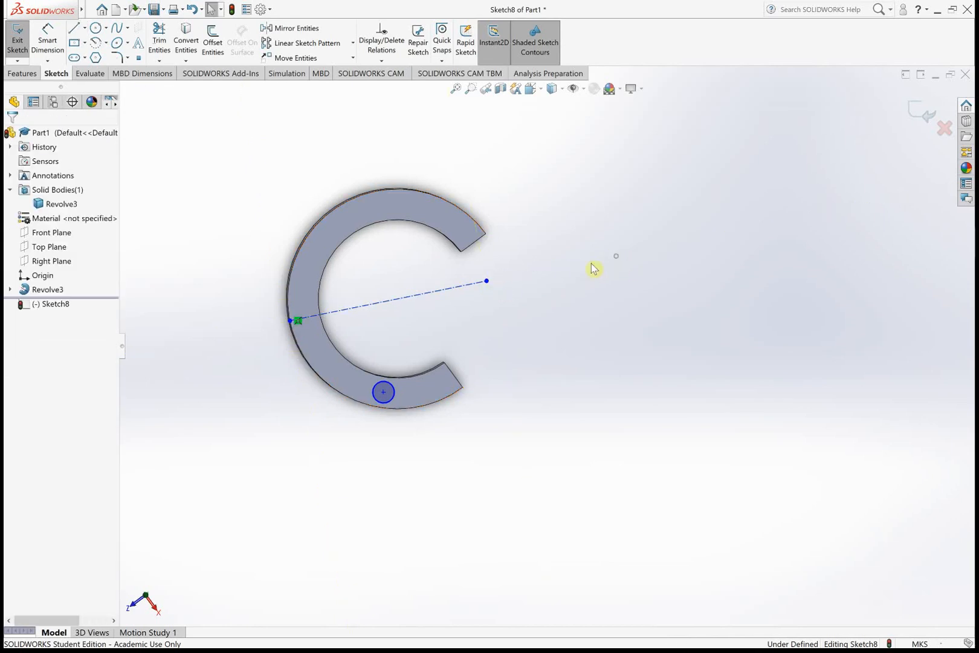
- Delete the centerline that runs from the ring's outer edge toward the gap
middle_drag(590, 267, 611, 255)
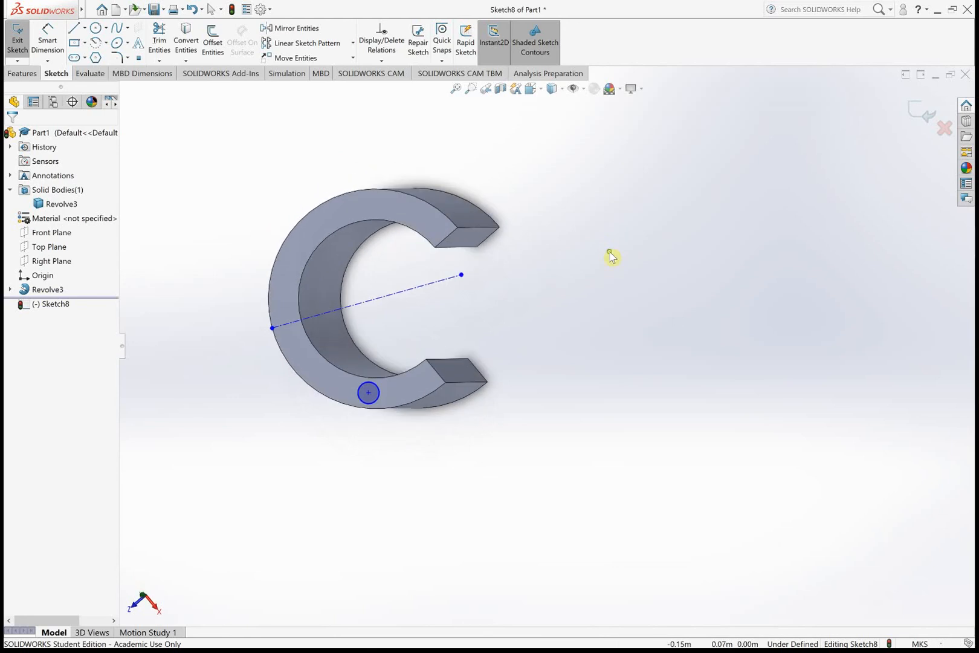
click(401, 296)
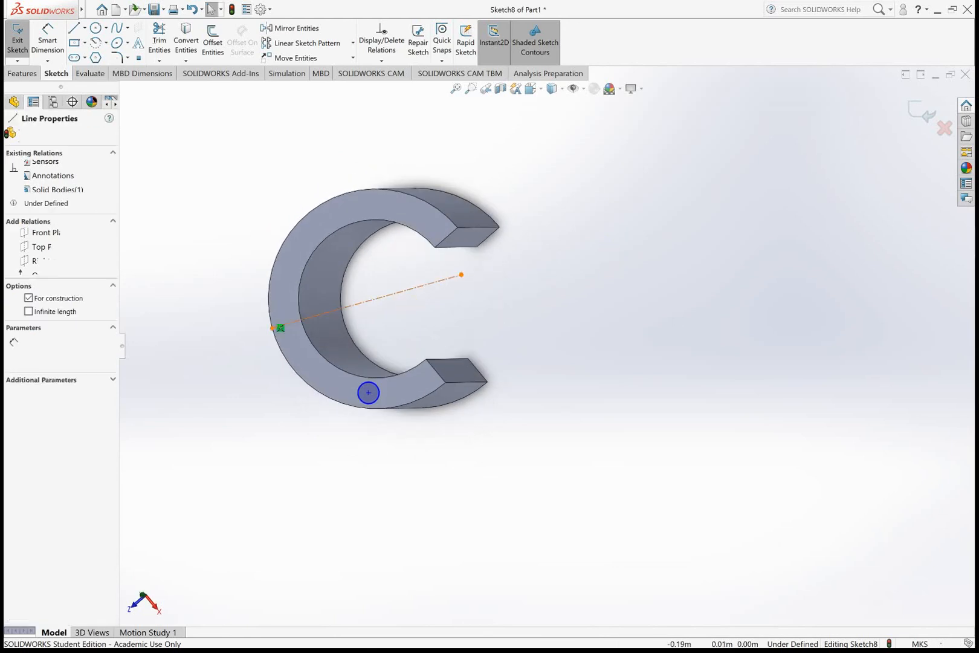
key(Delete)
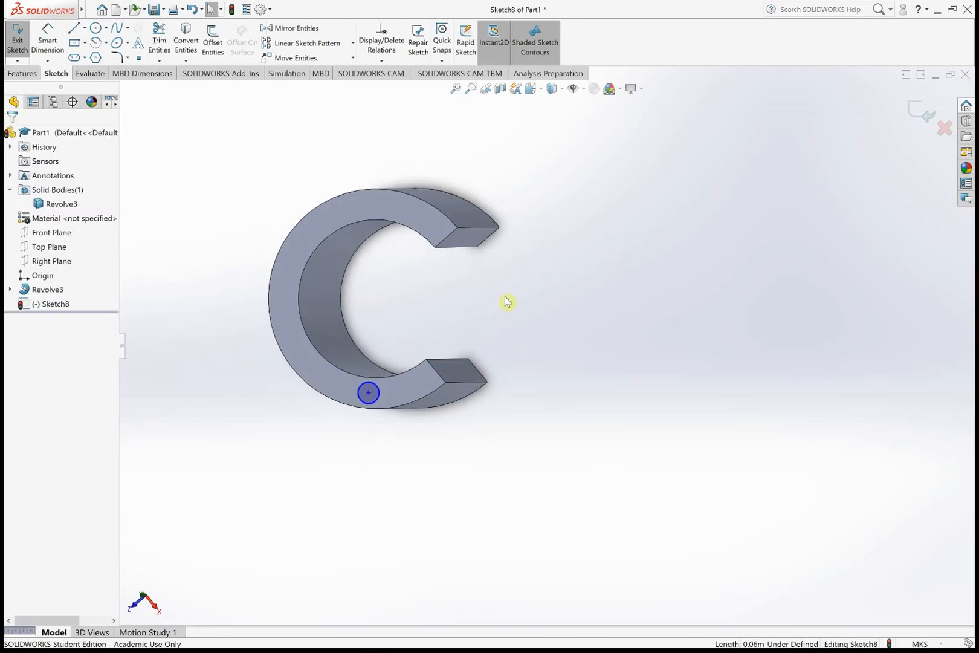
- Sketch a centerline about 0.06 m long from the ring's outer edge to the opposite inner edge beside the circle, and delete it
middle_drag(549, 310, 520, 301)
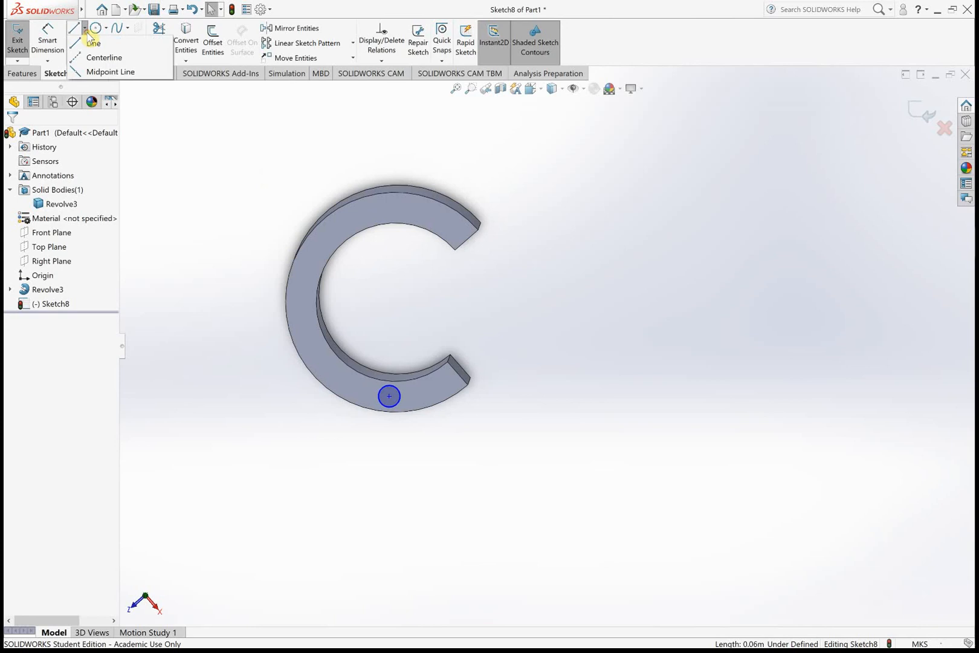
click(388, 196)
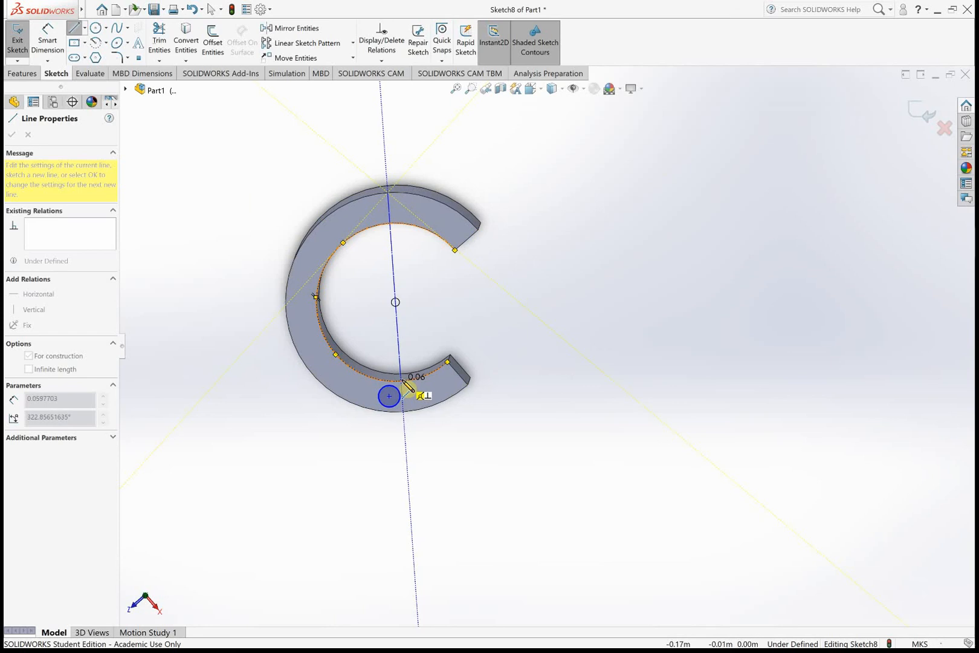
click(401, 381)
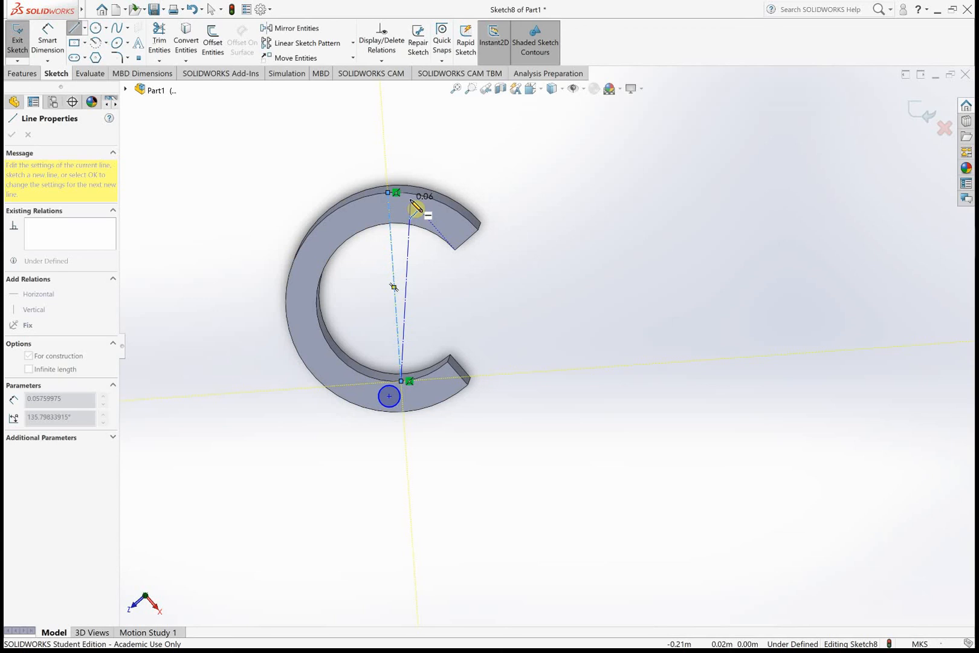
key(Escape)
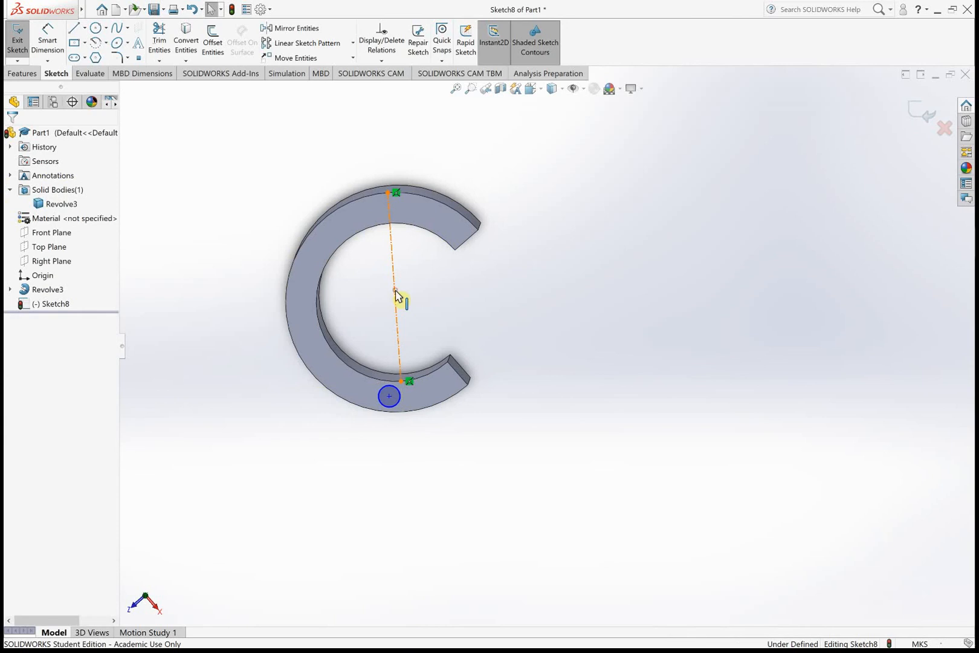
click(397, 296)
key(Delete)
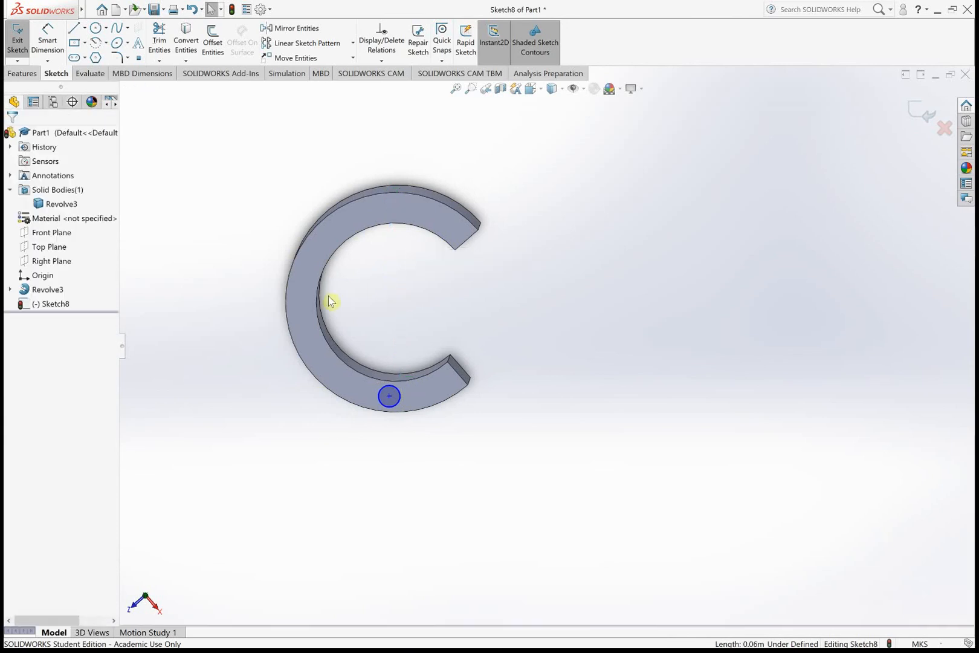
- Sketch a centerline about 0.063 m long from the outer edge opposite the gap, perpendicular to that edge, through the ring's center into the gap
click(85, 30)
click(100, 57)
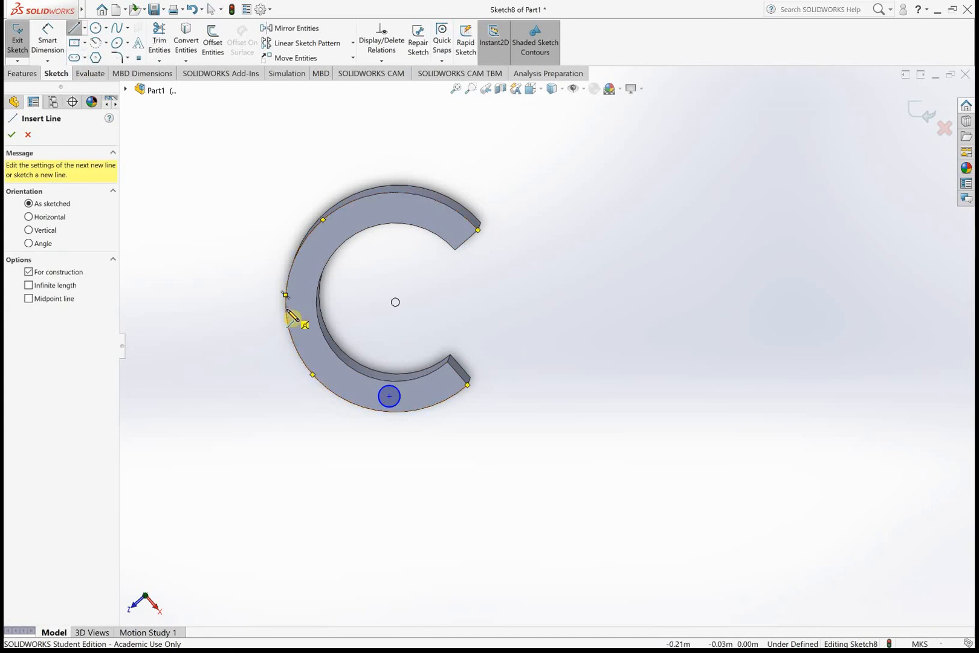
click(288, 309)
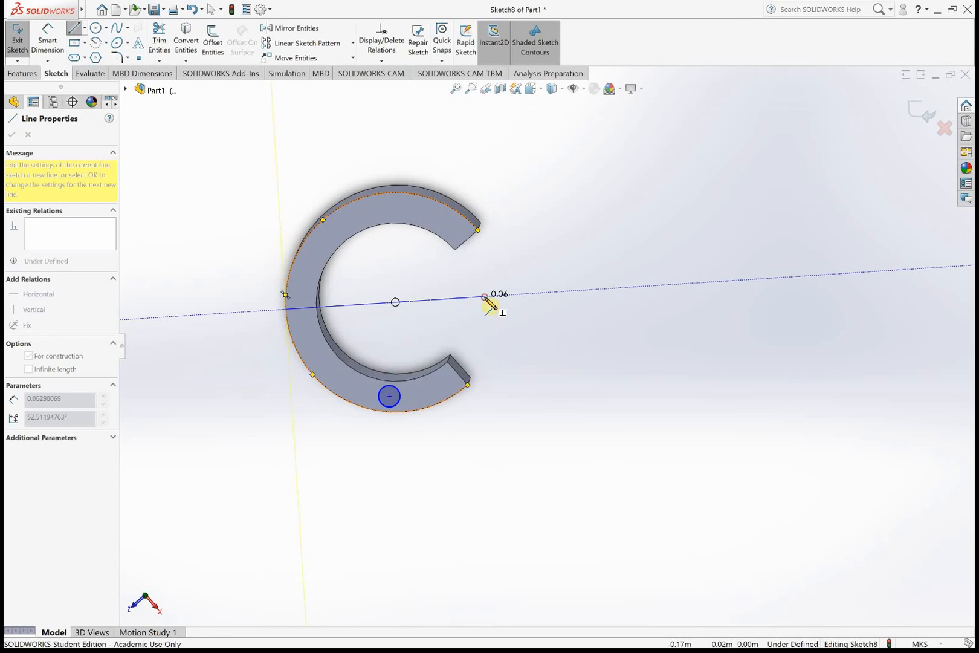
click(484, 297)
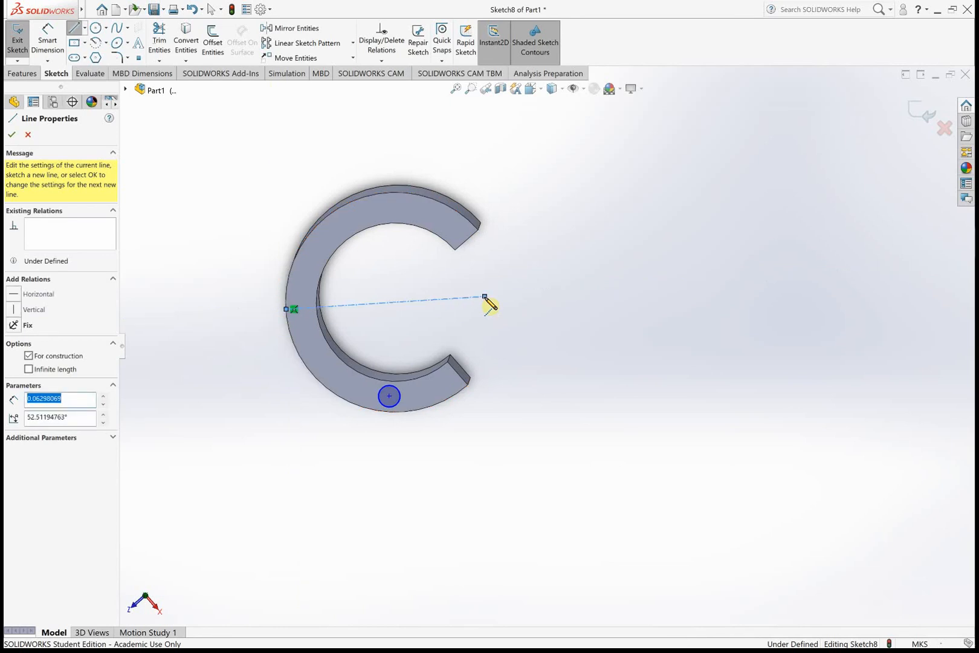
key(Escape)
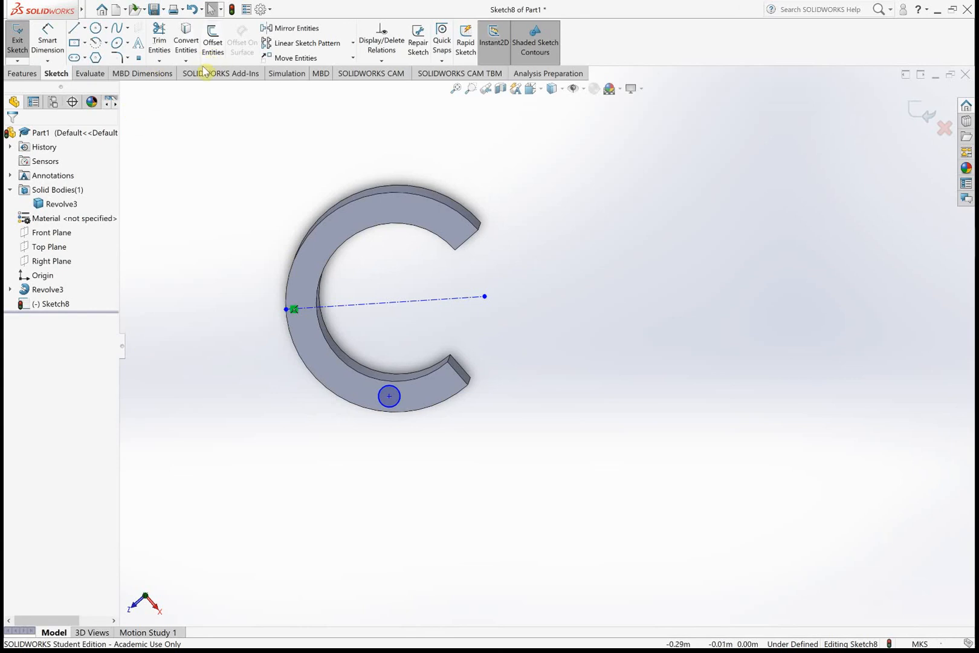
- Start a Revolved Cut of the circle about the long centerline and examine its 360-degree preview around the partial cylinder
click(29, 75)
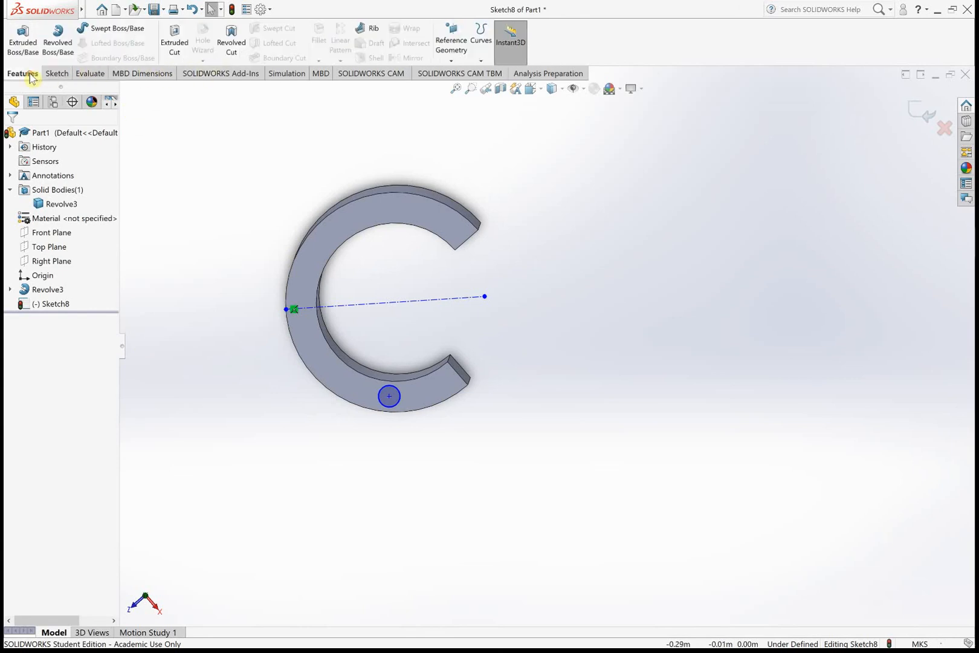
click(240, 43)
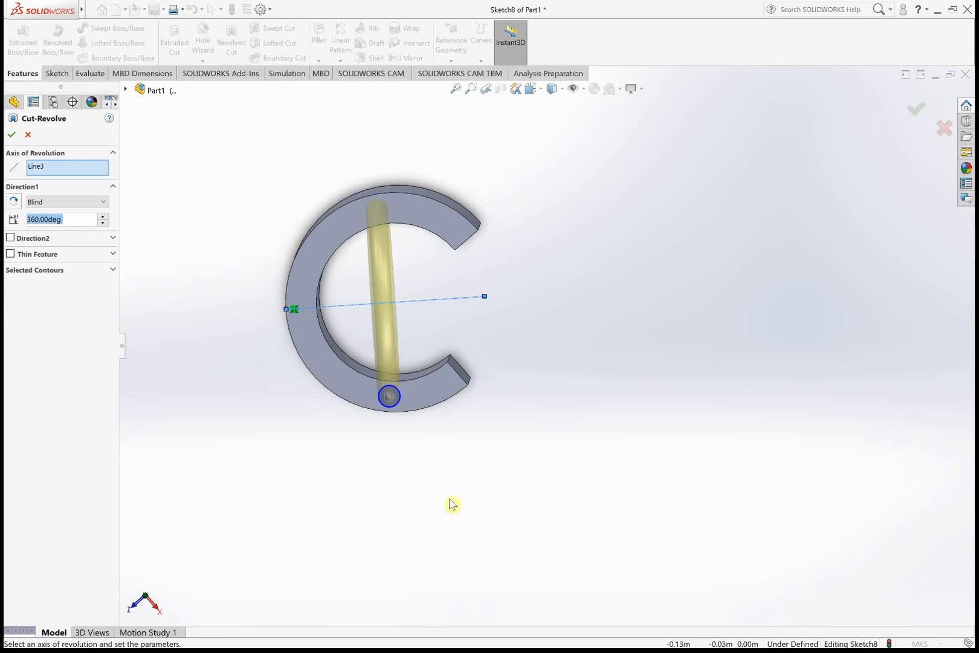
middle_drag(432, 513, 369, 458)
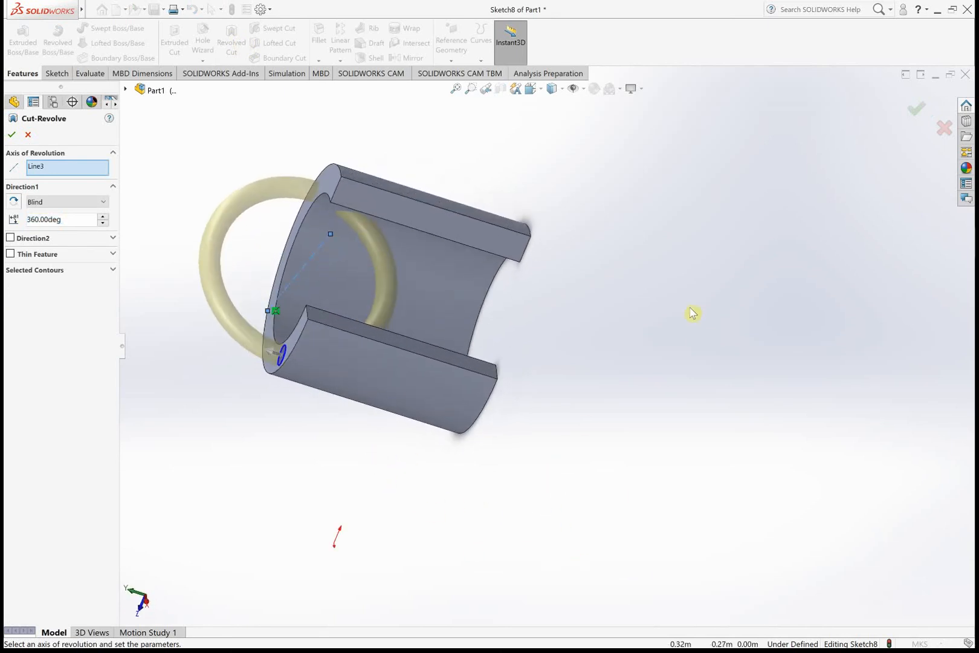
middle_drag(688, 359, 605, 452)
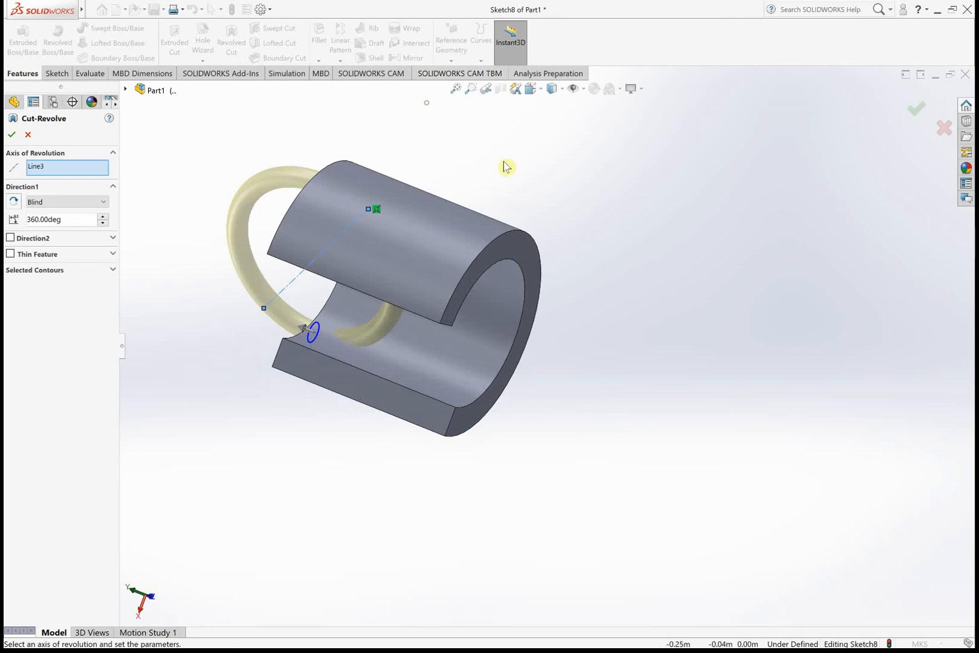
middle_drag(507, 167, 583, 97)
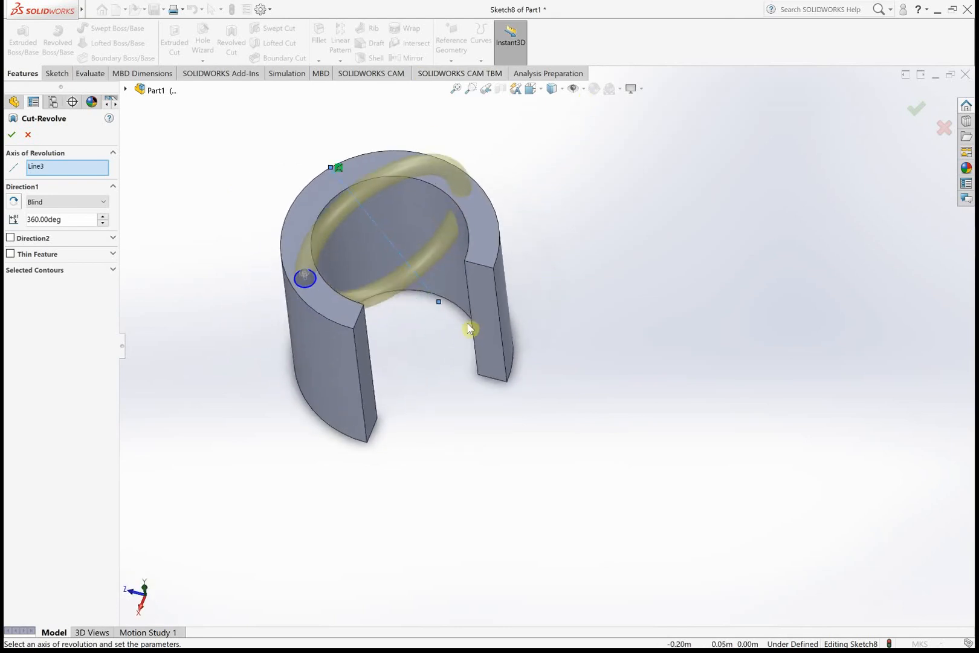
middle_drag(400, 338, 343, 322)
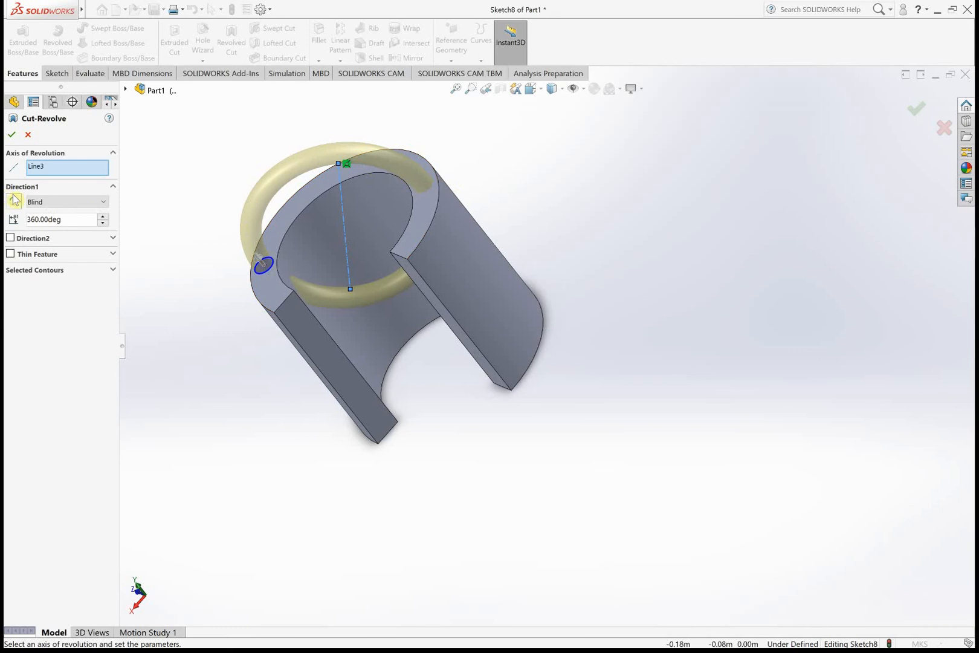
- Try to create the revolved cut with Direction 1 reversed and set to Up To Surface, ending at the ring's sketched end face
click(103, 202)
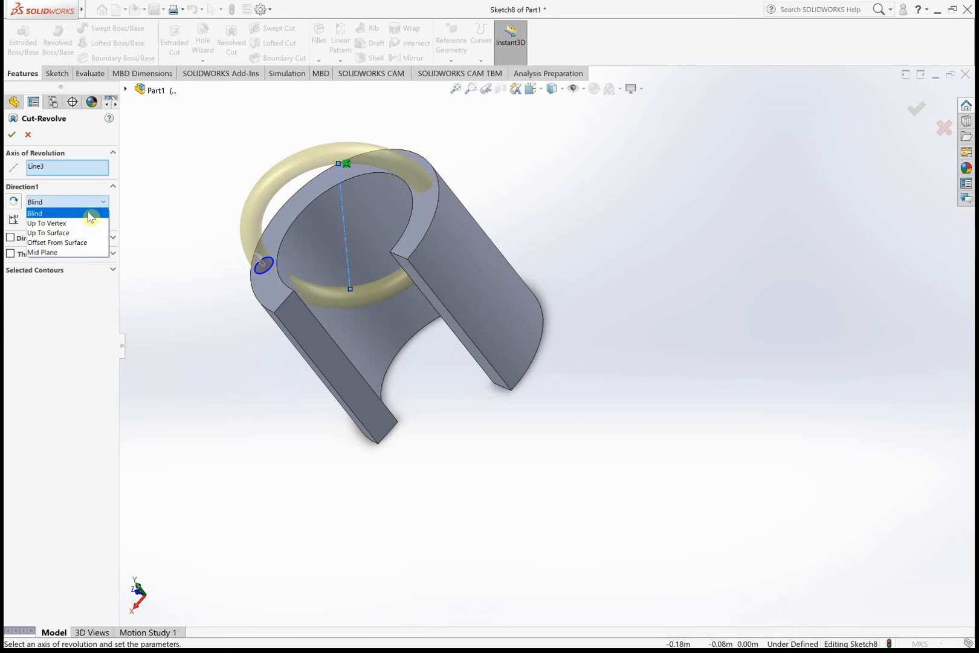
click(48, 233)
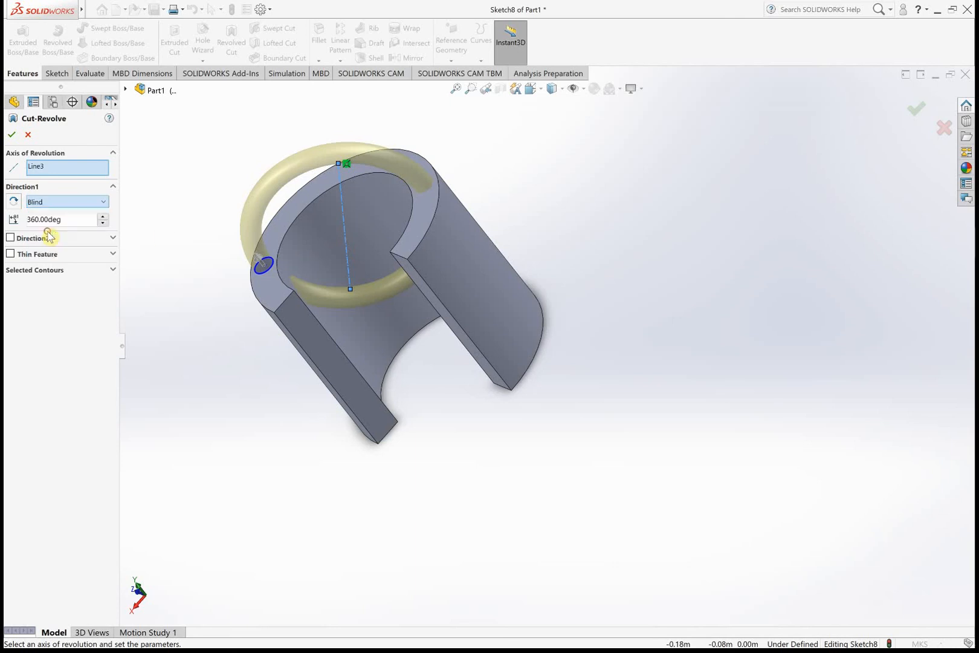
click(415, 178)
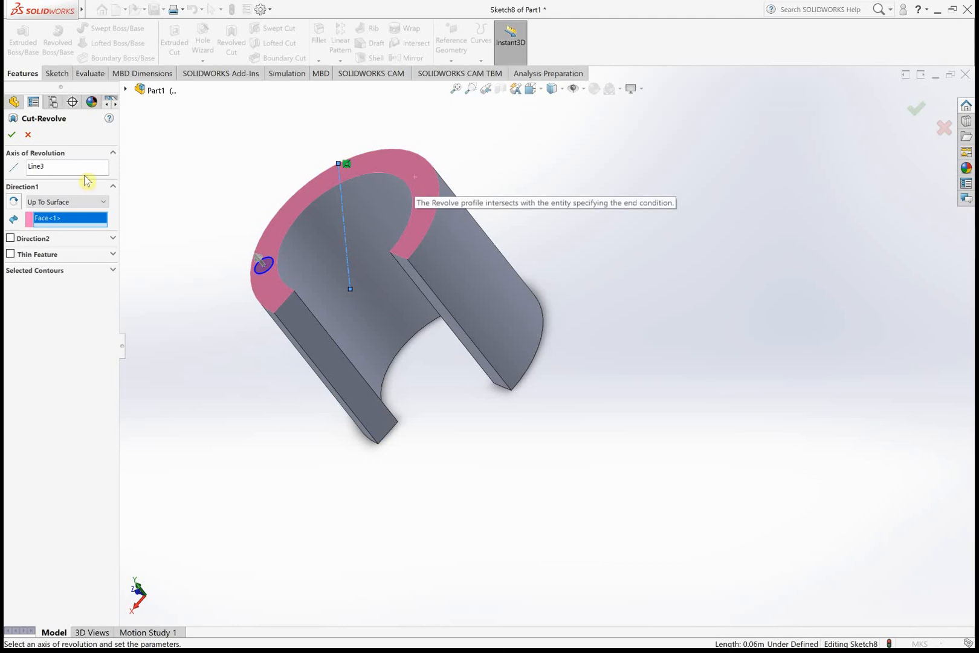
mouse_move(488, 140)
middle_down()
mouse_move(520, 109)
mouse_move(475, 142)
middle_up()
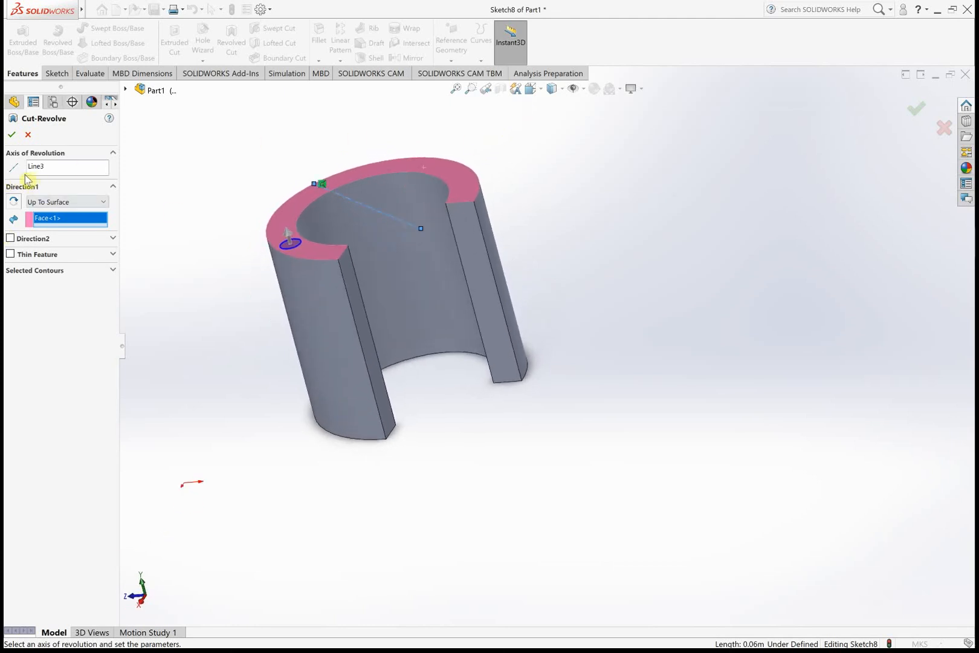
click(15, 202)
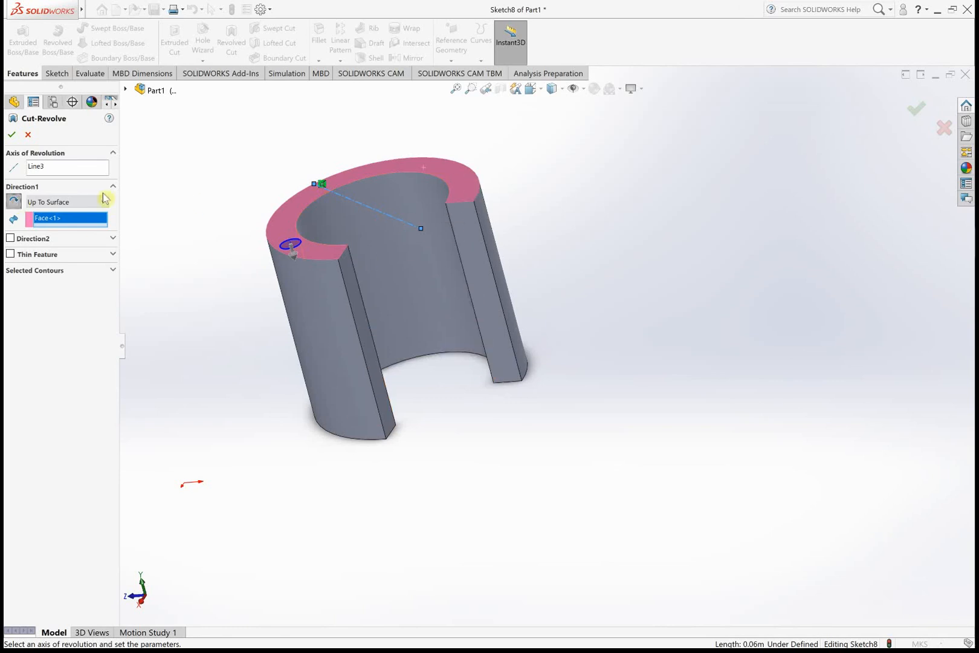
click(12, 134)
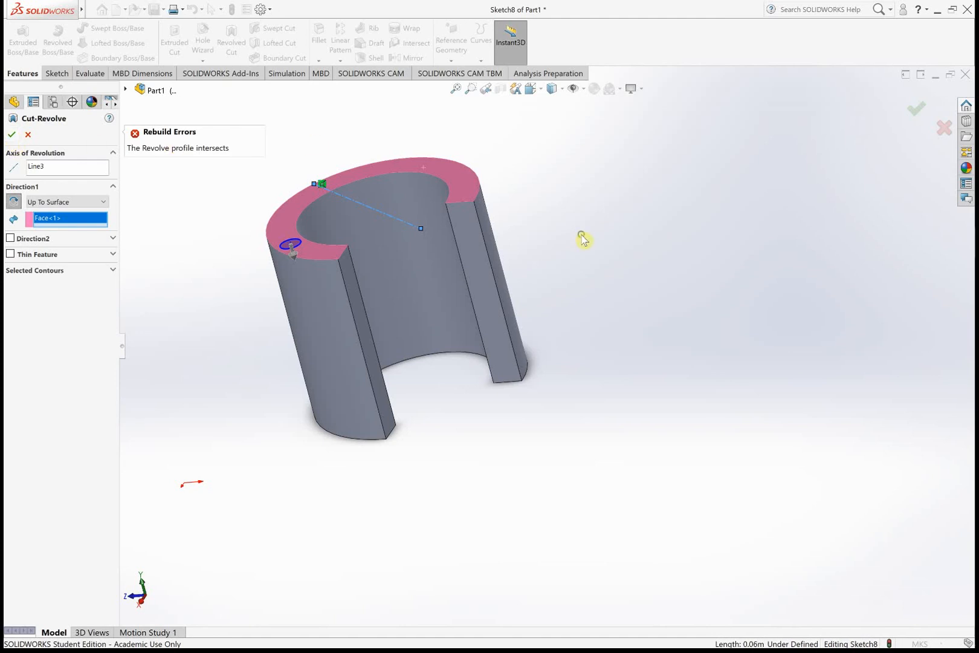
middle_drag(582, 235, 562, 266)
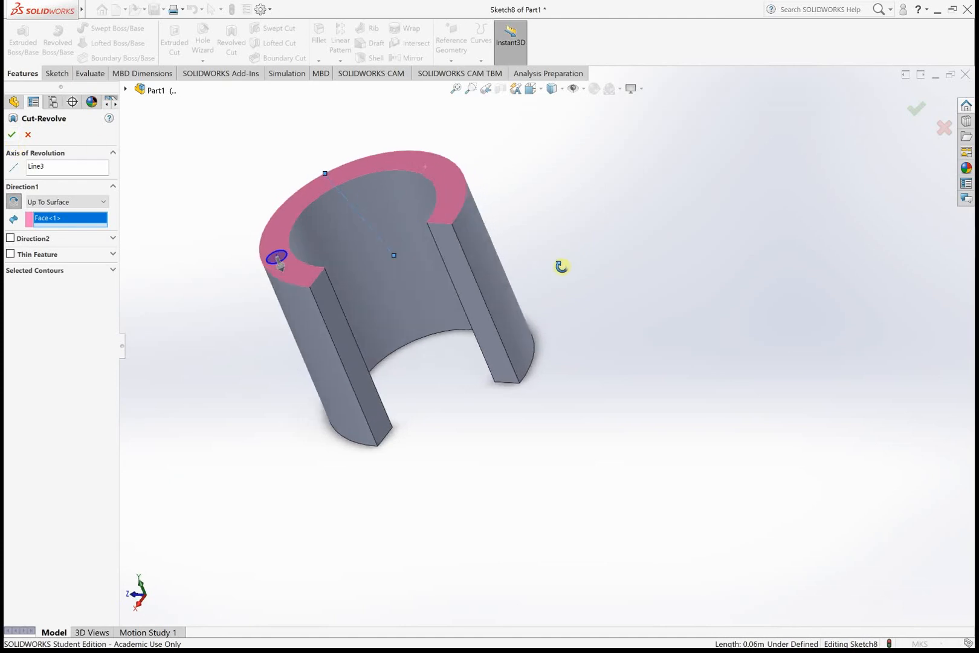
- Try the Up To Surface end condition for the revolved cut with the cylinder's inner curved face as the limit
click(100, 202)
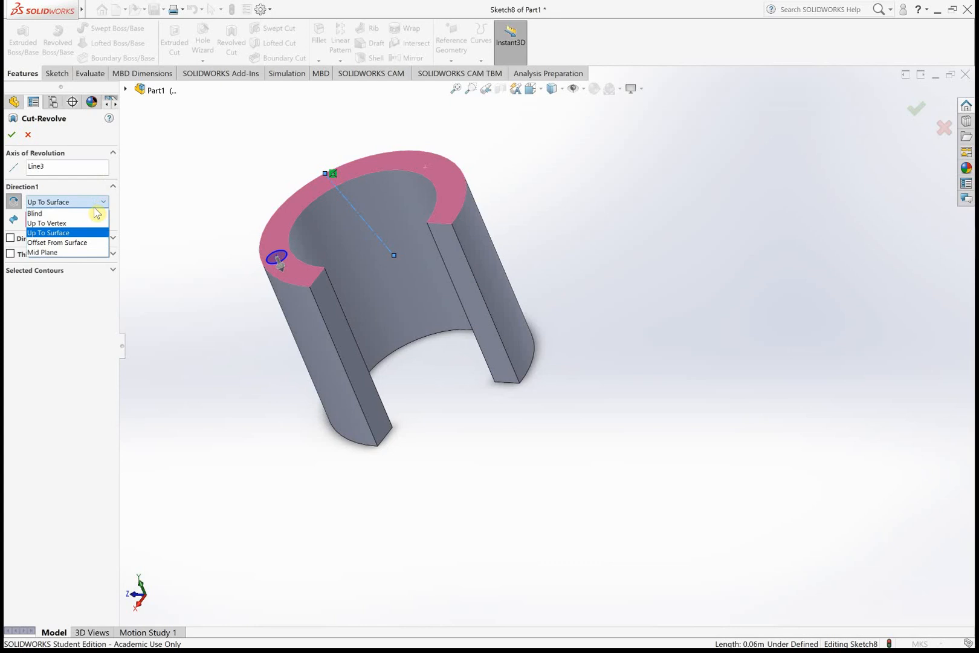
click(76, 211)
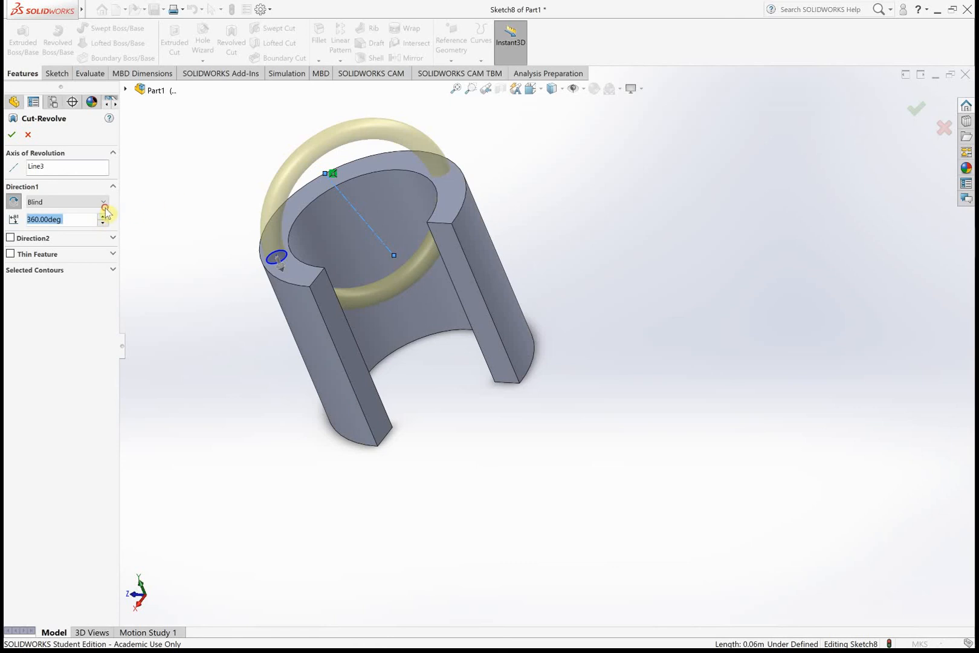
click(104, 204)
click(77, 233)
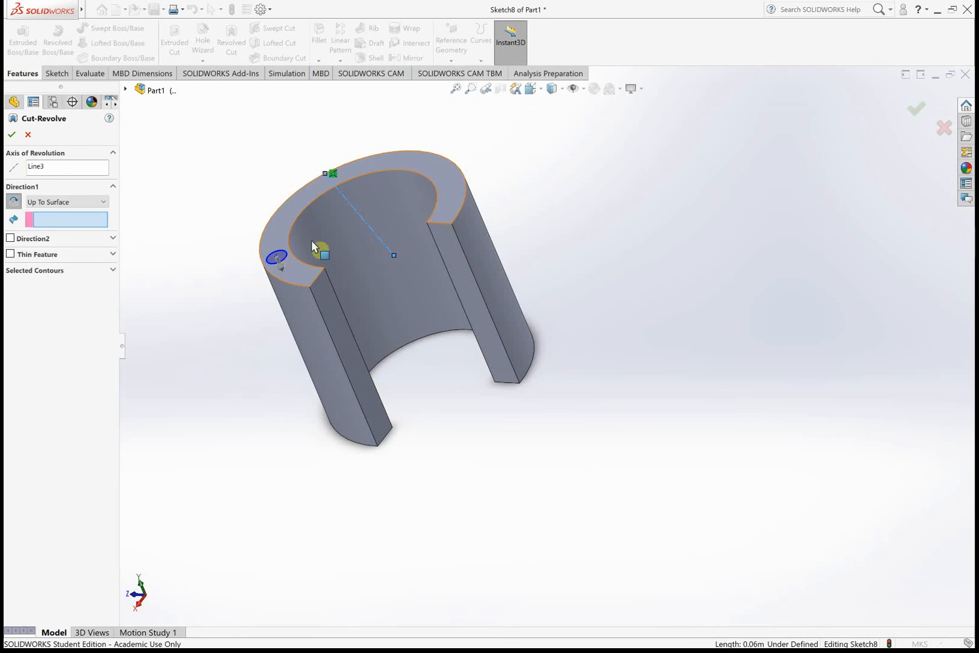
click(397, 216)
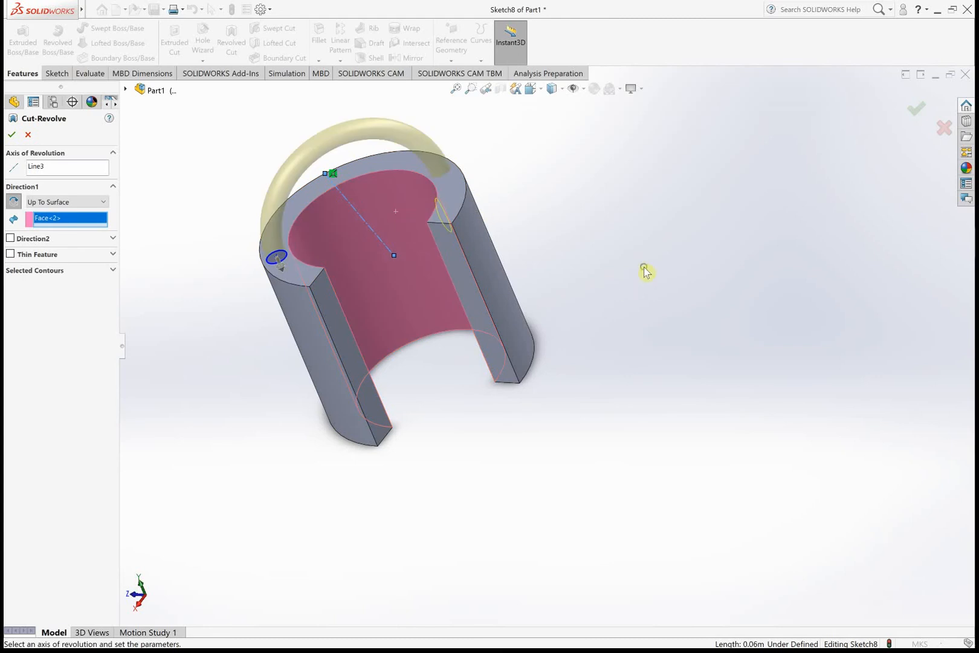
mouse_move(645, 272)
middle_down()
mouse_move(620, 308)
mouse_move(609, 269)
mouse_move(660, 186)
mouse_move(646, 212)
mouse_move(638, 199)
mouse_move(618, 235)
middle_up()
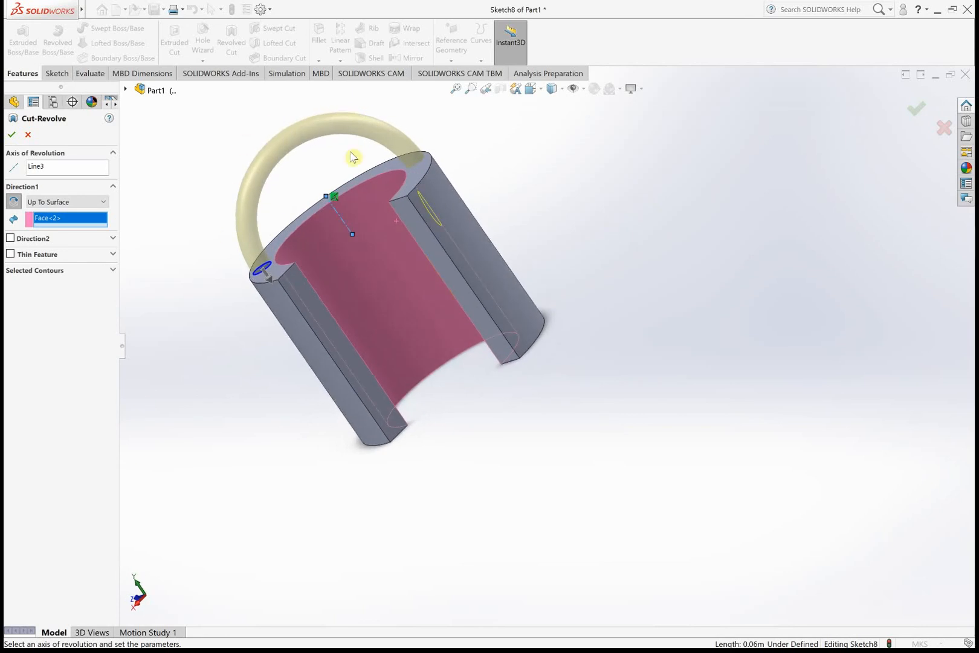
- Set the revolved cut's end condition to Blind at 360 degrees and create the cut
click(101, 205)
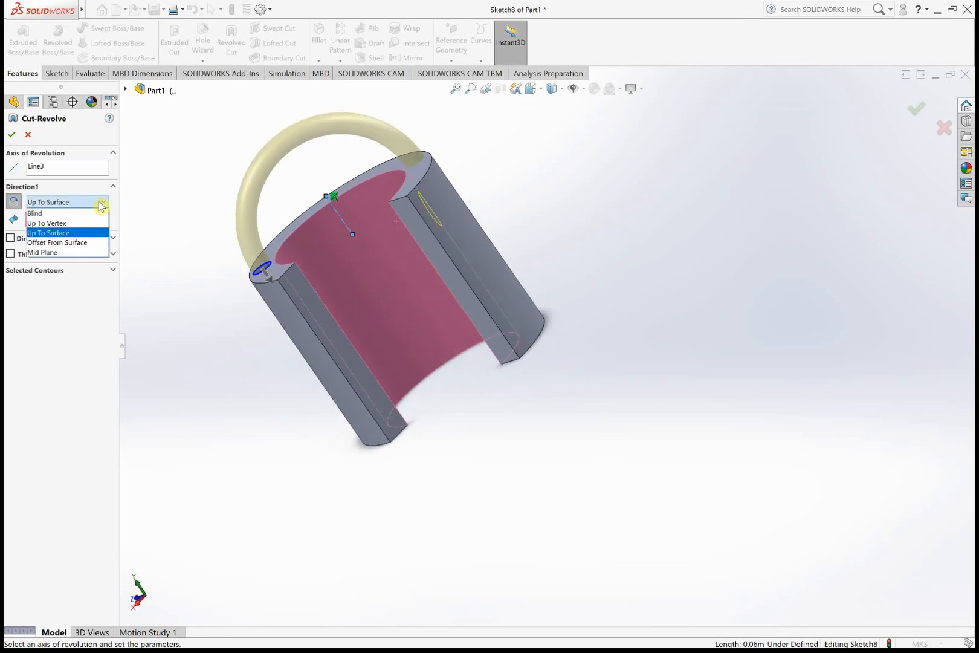
click(79, 213)
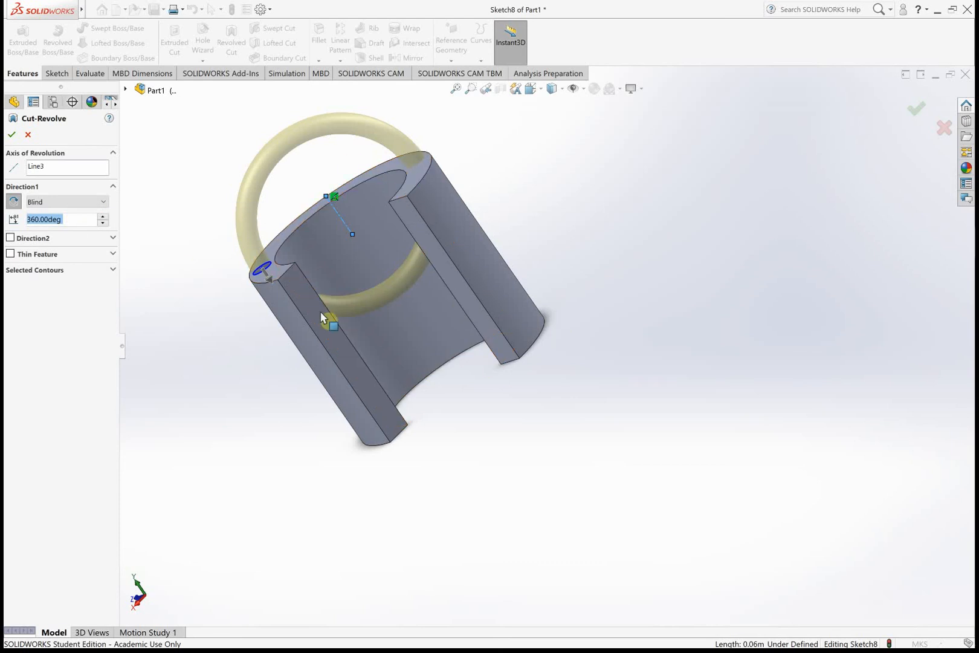
click(11, 134)
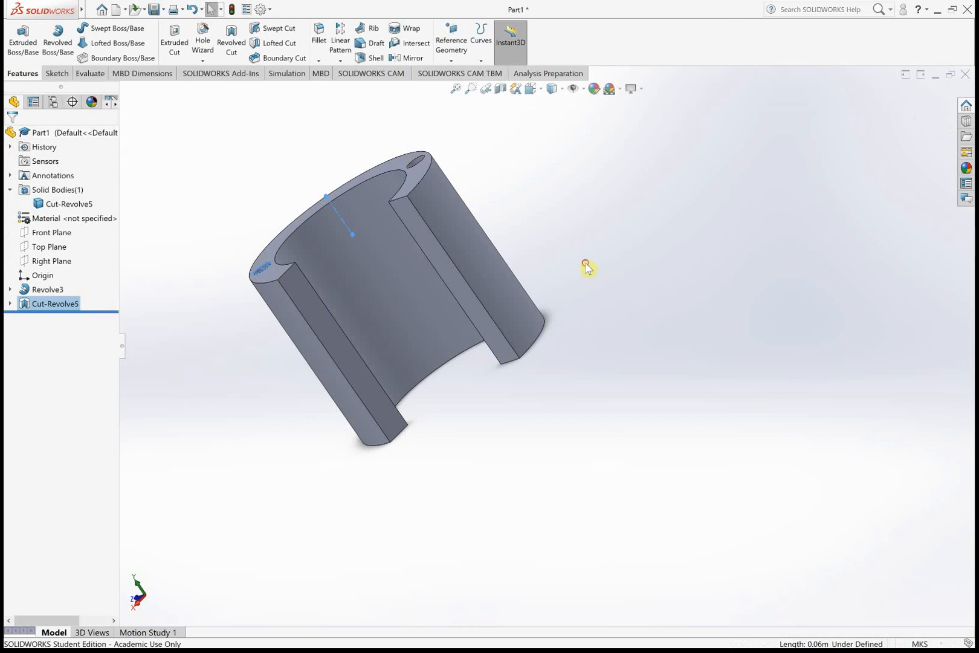
- Examine the revolved cut's openings in the end face and inner wall, then display the part in Wireframe to view its path
click(626, 284)
mouse_move(630, 304)
middle_down()
mouse_move(611, 341)
mouse_move(566, 348)
mouse_move(698, 312)
mouse_move(614, 299)
middle_up()
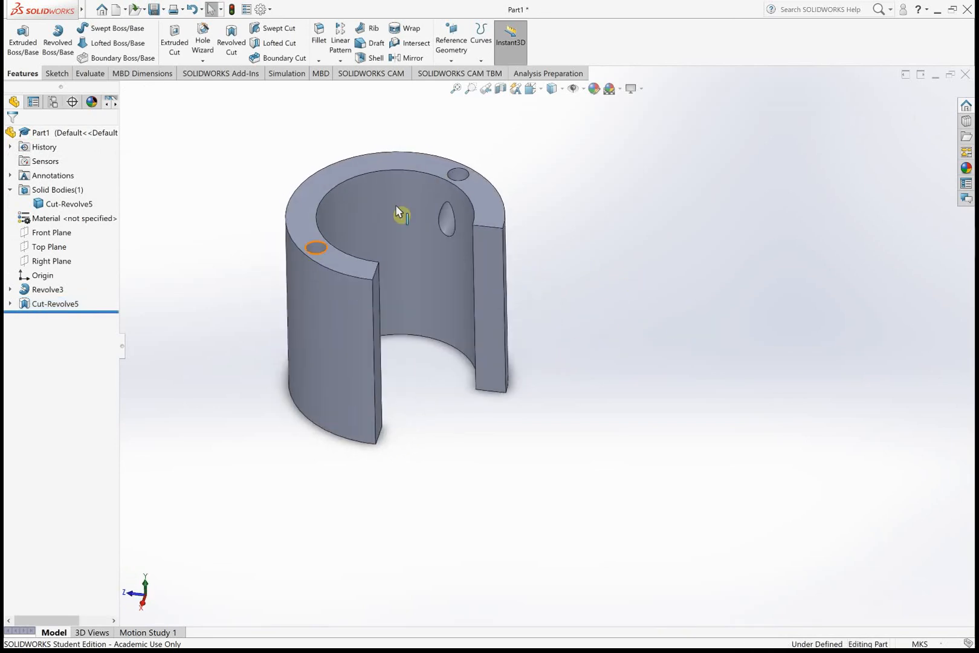
middle_drag(418, 480, 334, 445)
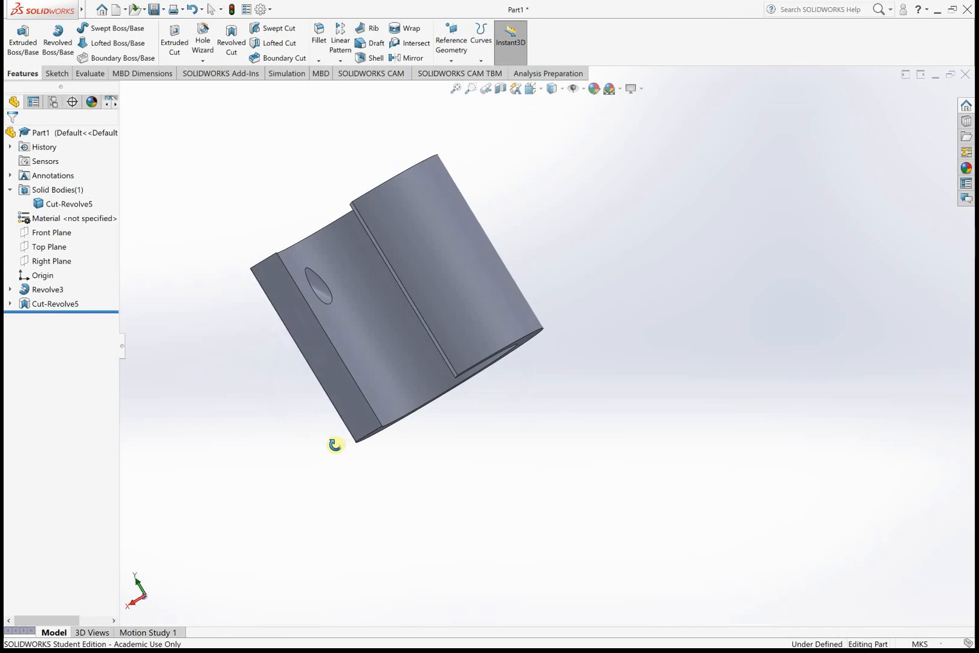
middle_drag(592, 367, 635, 365)
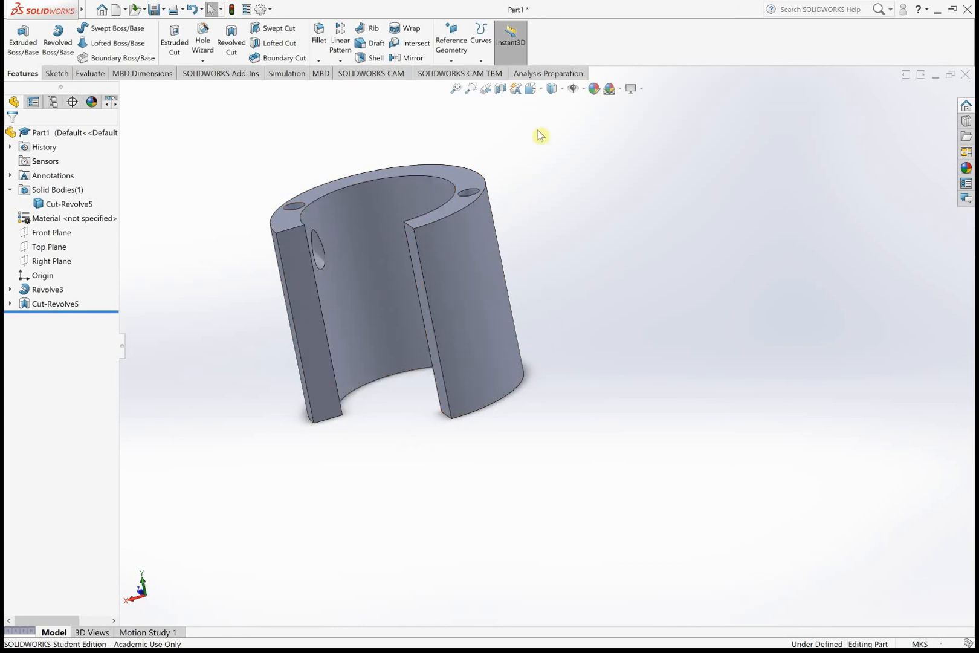
click(542, 91)
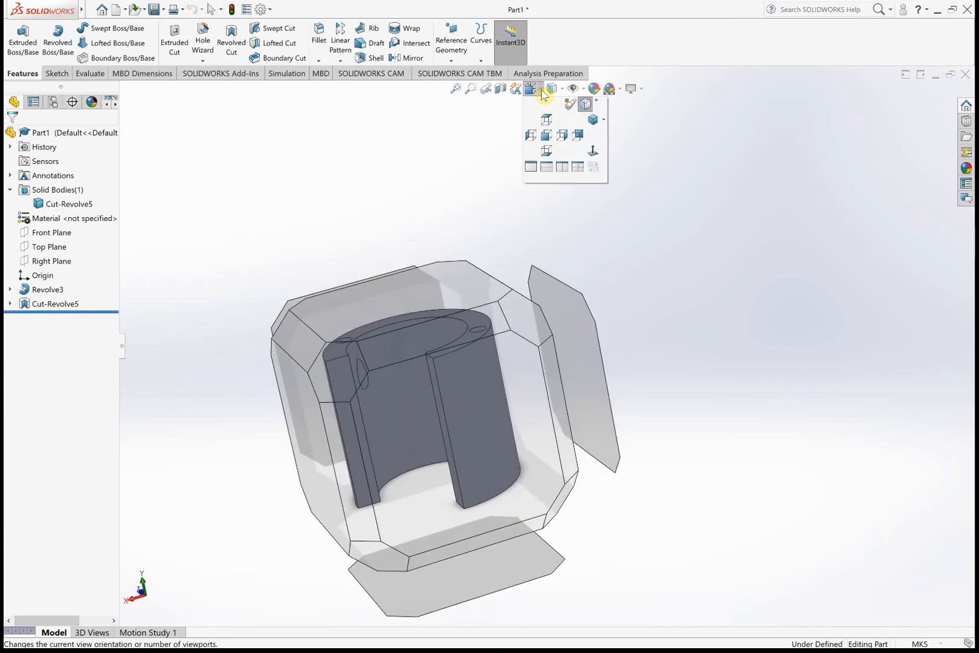
click(555, 89)
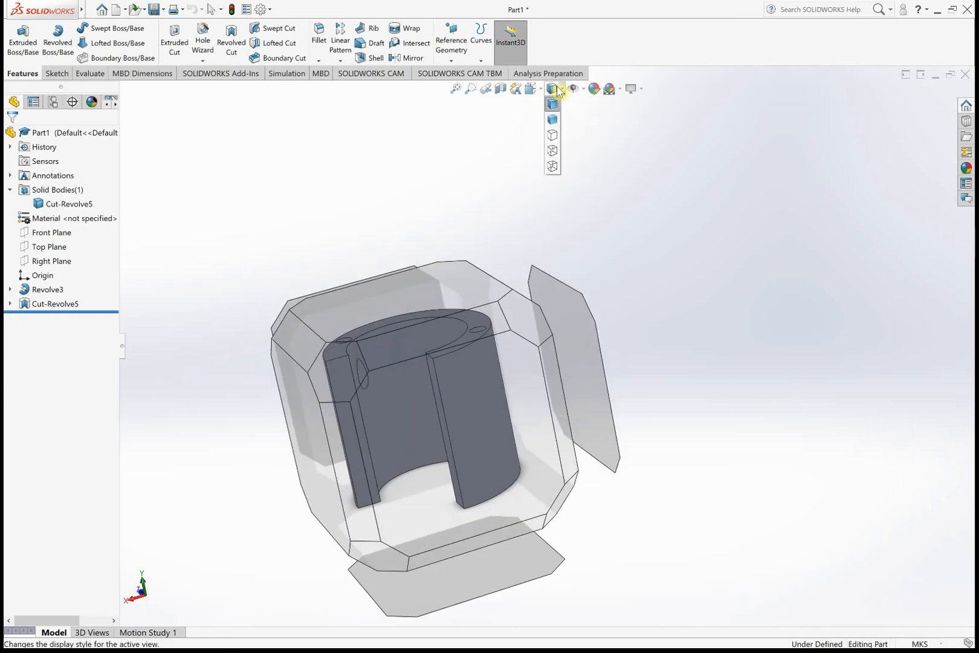
click(552, 167)
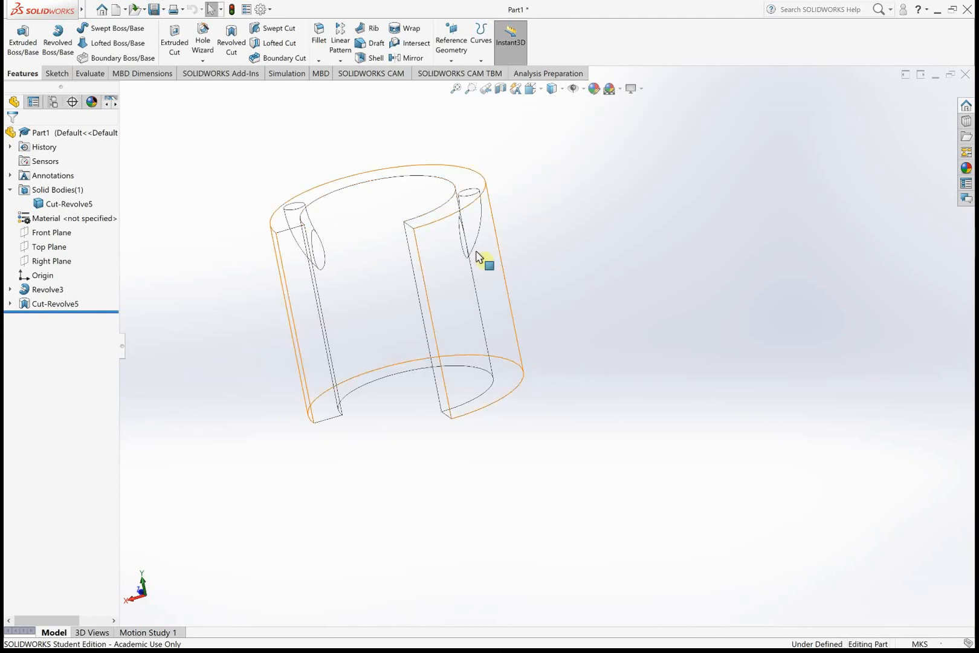
mouse_move(502, 232)
middle_down()
mouse_move(549, 197)
mouse_move(517, 218)
middle_up()
- Switch the part's display style to Hidden Lines Visible and view both curved holes through the wall
click(553, 89)
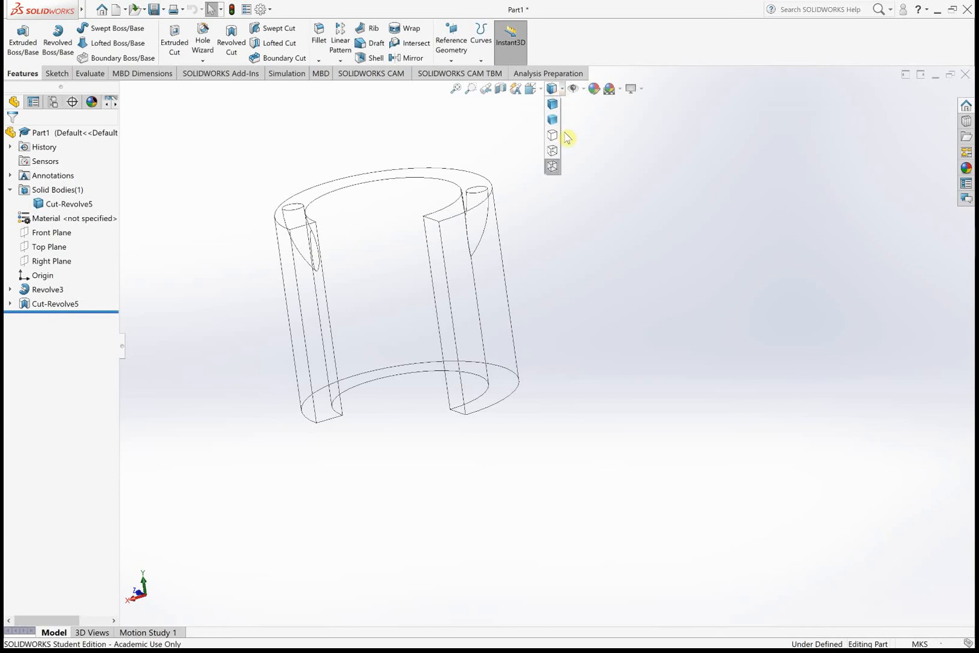
click(552, 153)
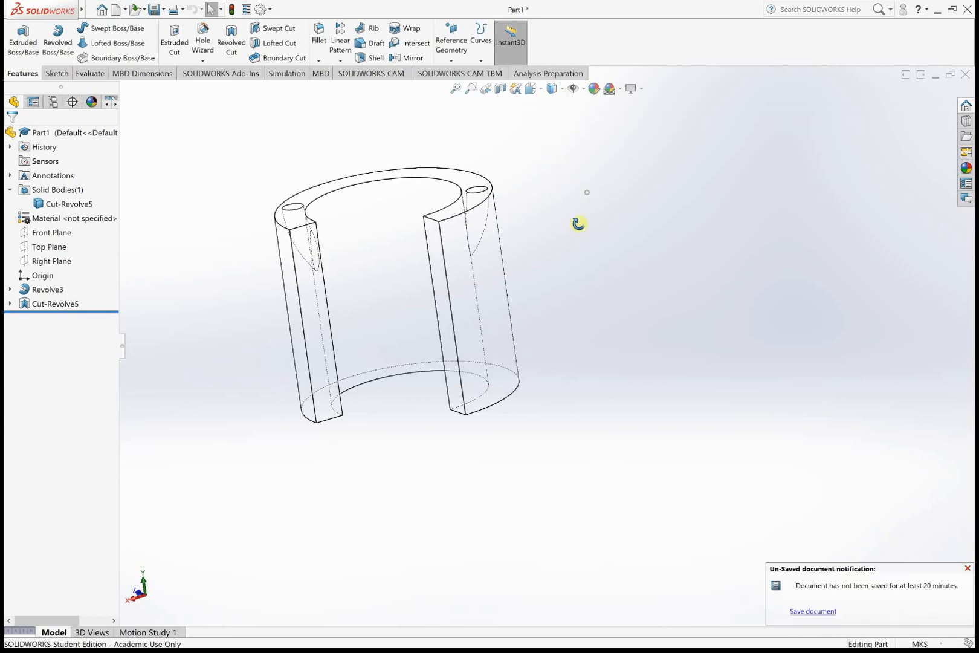
middle_drag(579, 222, 555, 250)
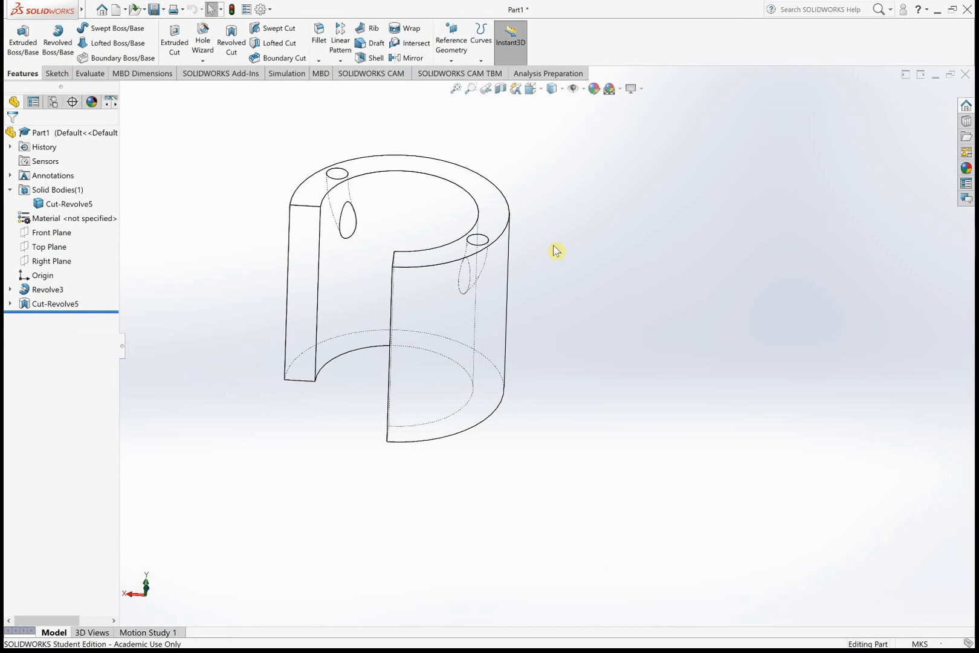